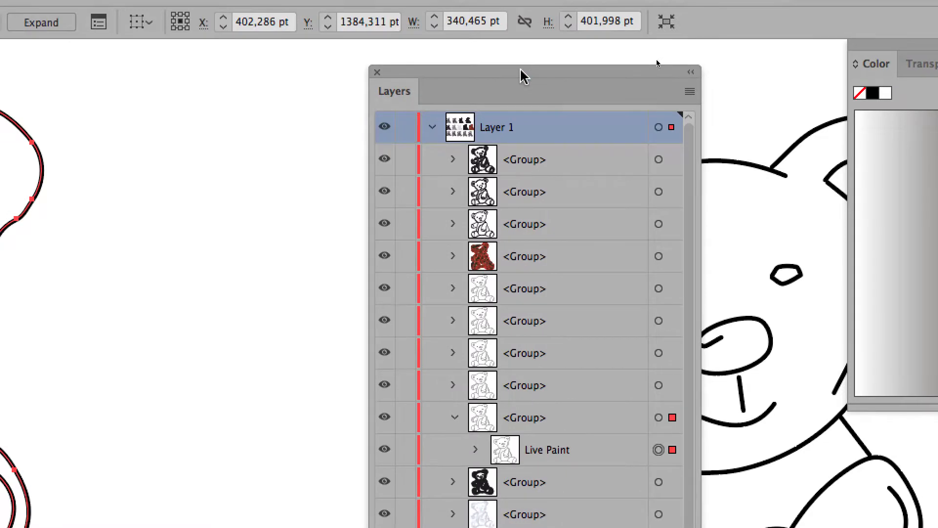
# Set the selection colour of Layer 1 to Medium Blue in its layer options
pyautogui.moveTo(522, 76); pyautogui.dragTo(460, 68)
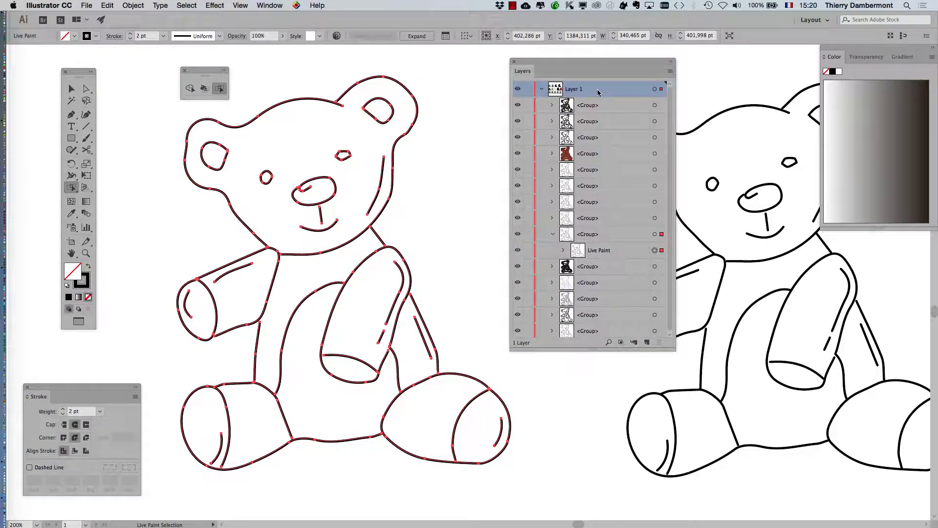
pyautogui.doubleClick(597, 93)
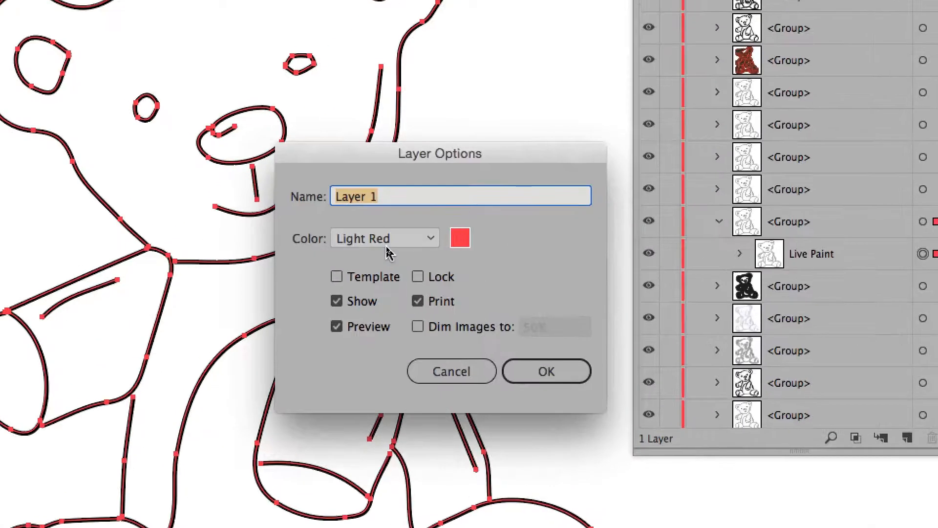
pyautogui.click(387, 244)
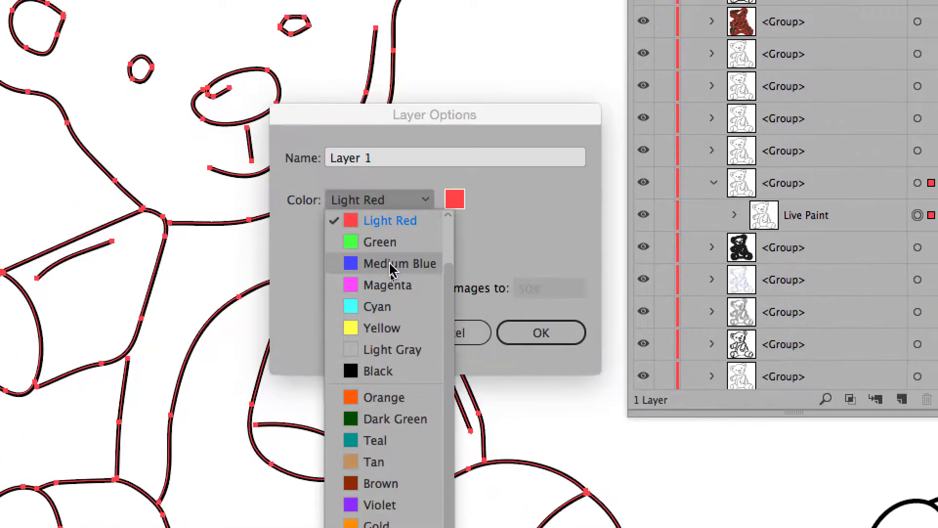
pyautogui.click(391, 221)
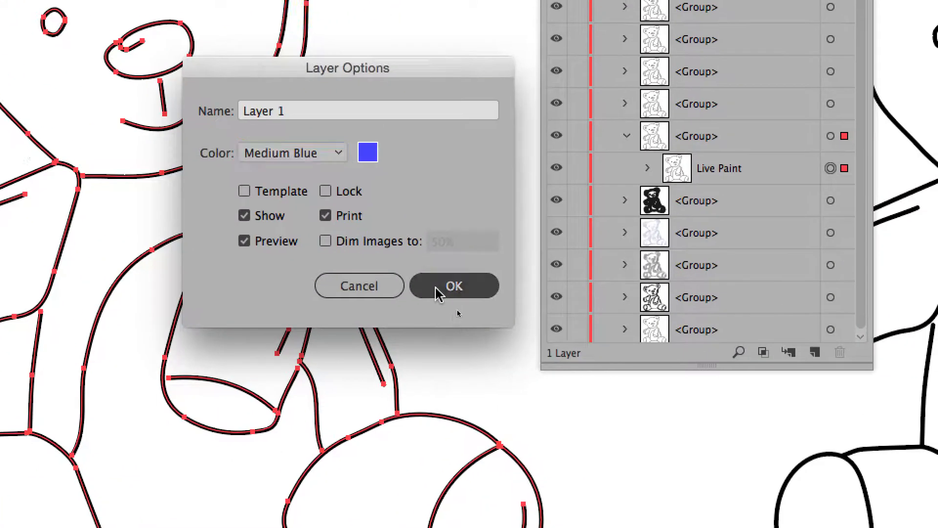
pyautogui.click(438, 293)
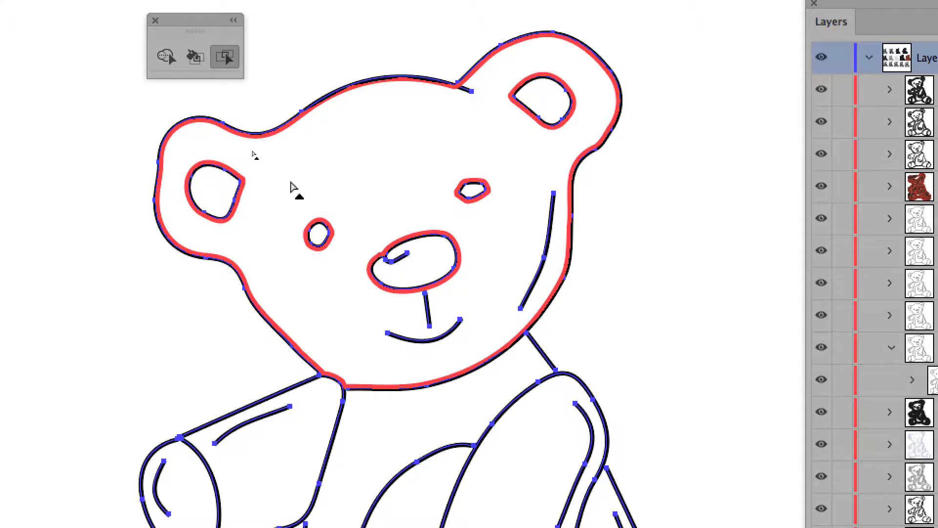
# Display the colour swatches beside the bear and fill its selected head face with the light beige swatch
pyautogui.click(292, 186)
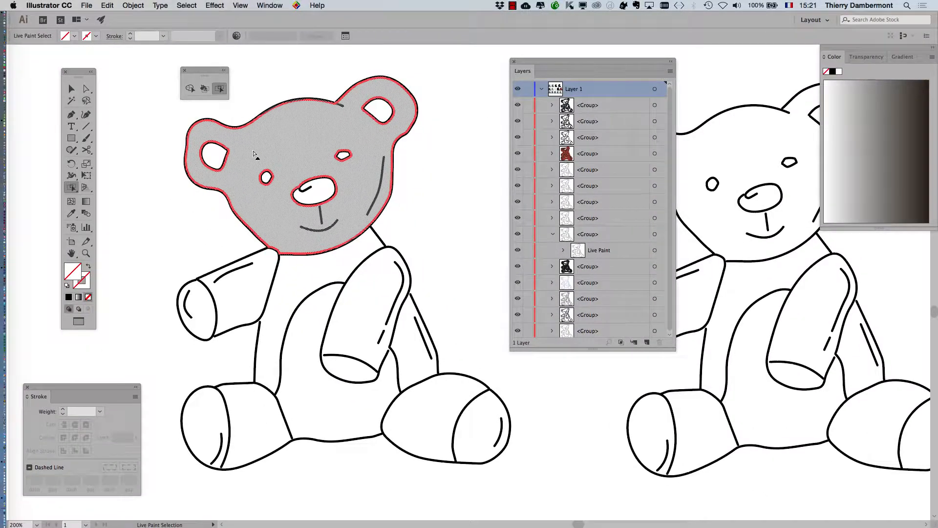
pyautogui.moveTo(531, 65); pyautogui.dragTo(202, 358)
pyautogui.click(270, 4)
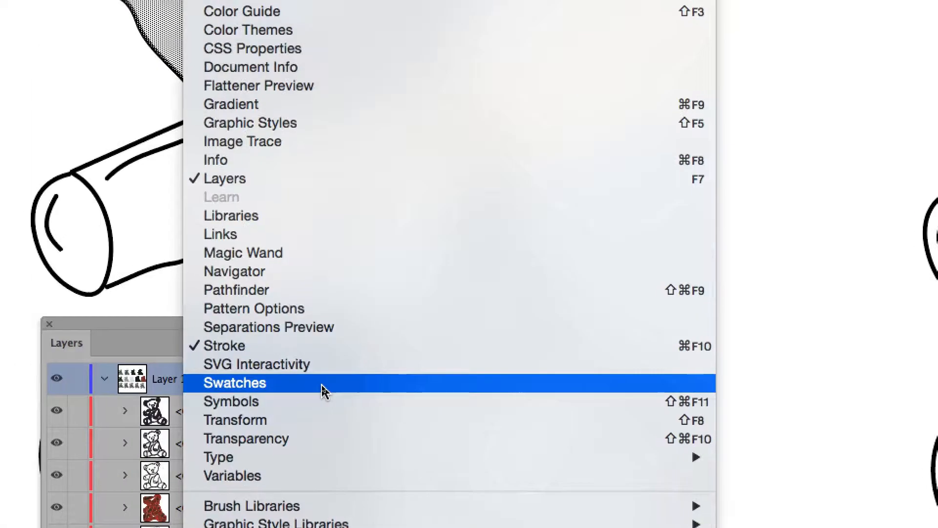
pyautogui.click(321, 385)
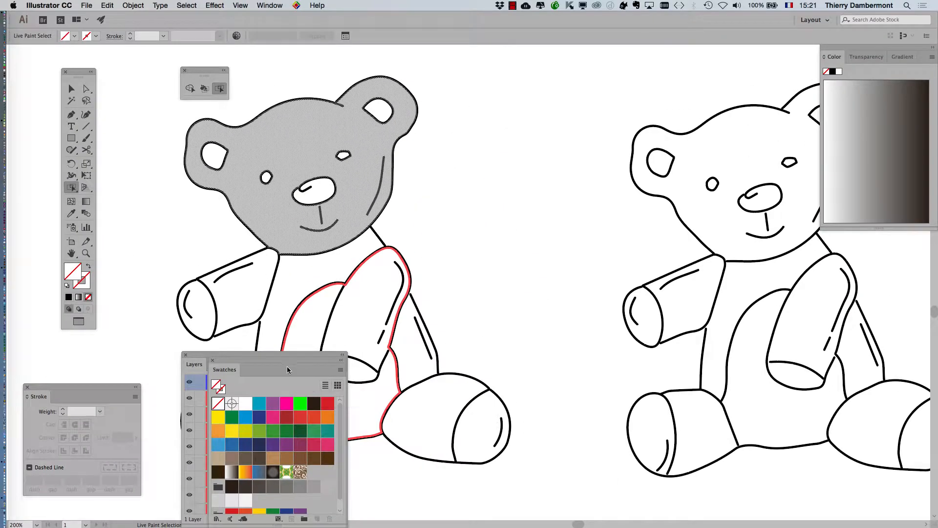
pyautogui.moveTo(283, 357); pyautogui.dragTo(546, 133)
pyautogui.moveTo(290, 239); pyautogui.dragTo(797, 124)
pyautogui.moveTo(532, 139); pyautogui.dragTo(500, 92)
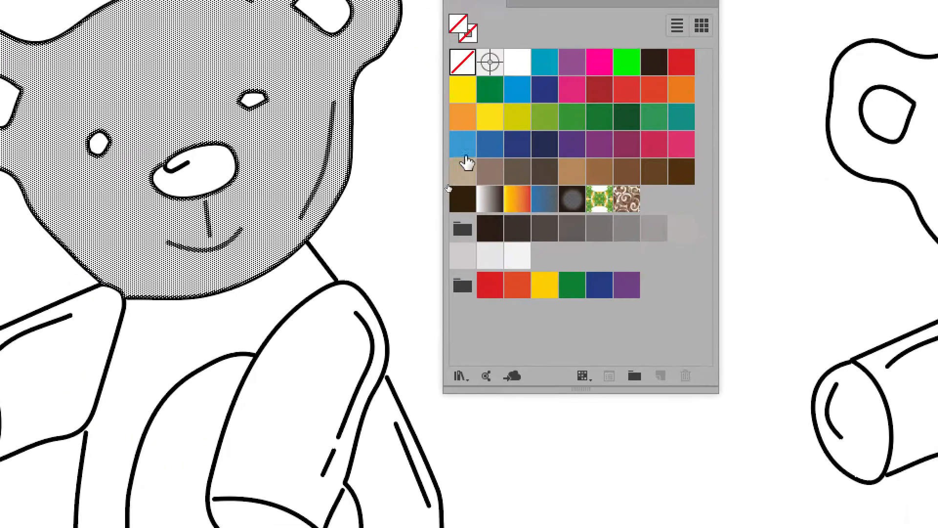
pyautogui.click(395, 290)
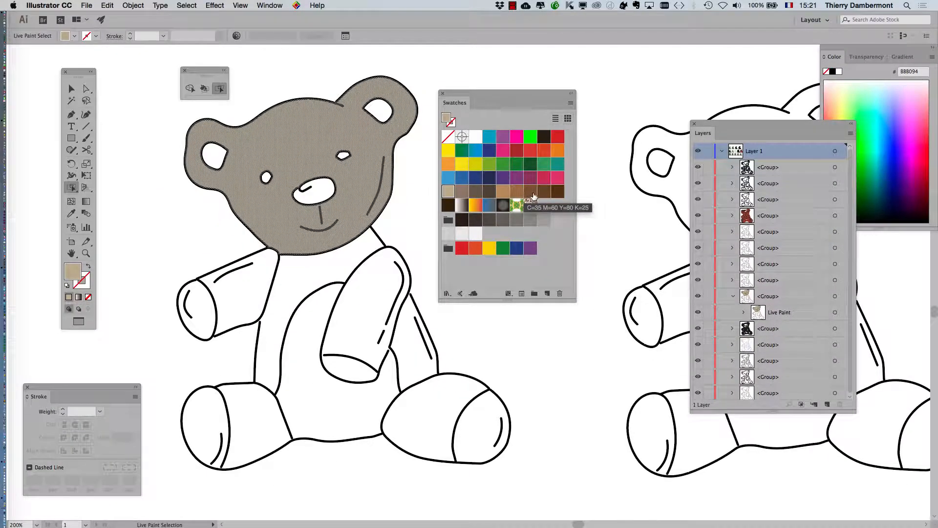
# Try to hide the selection edges around the bear's filled head
pyautogui.click(243, 2)
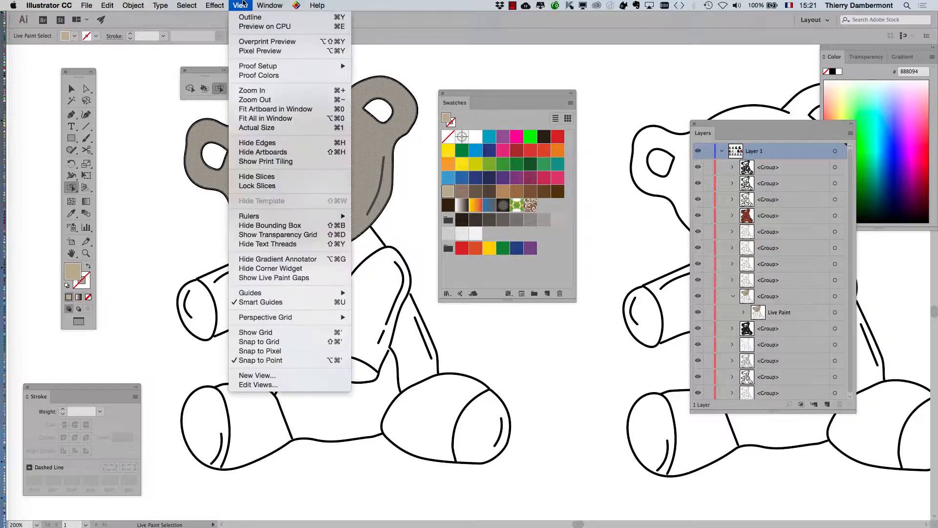
pyautogui.click(243, 3)
pyautogui.press('super+h')
pyautogui.click(267, 53)
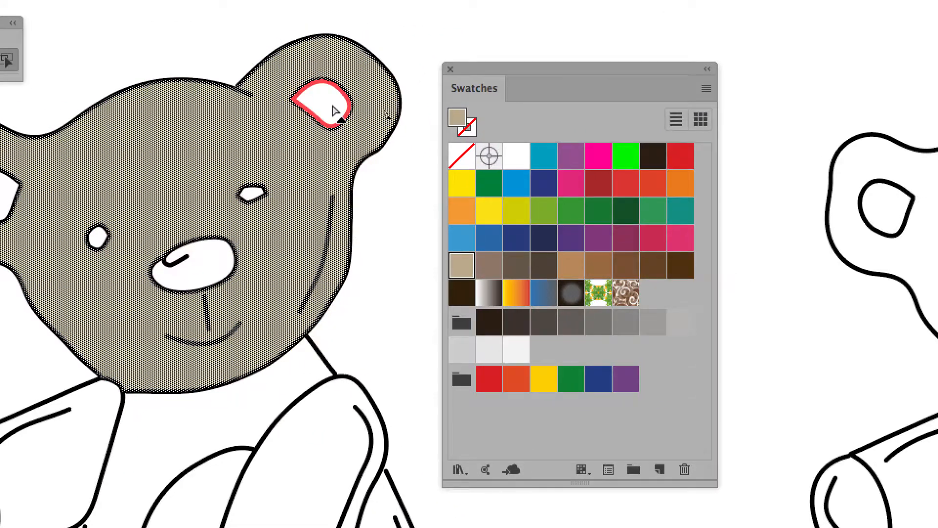
# Select both inner ear faces together and fill them with the dark brown swatch
pyautogui.click(331, 110)
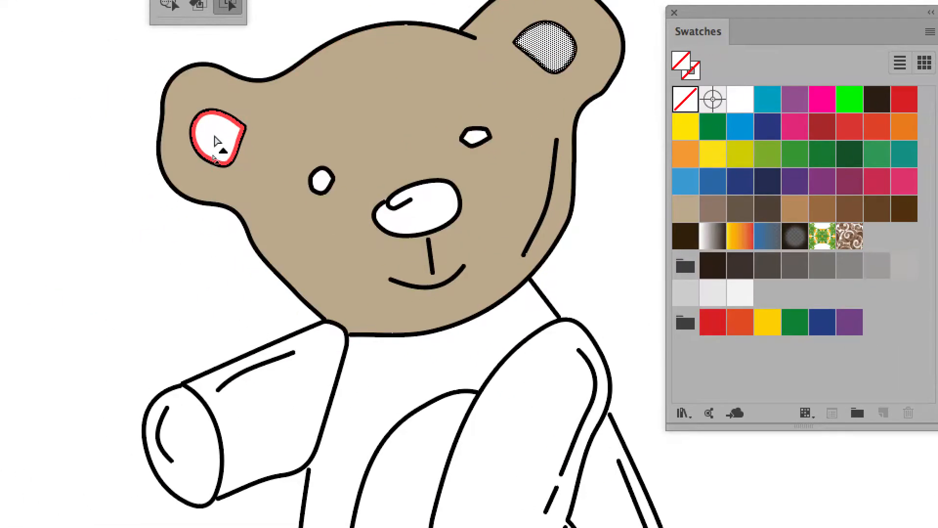
pyautogui.click(215, 141)
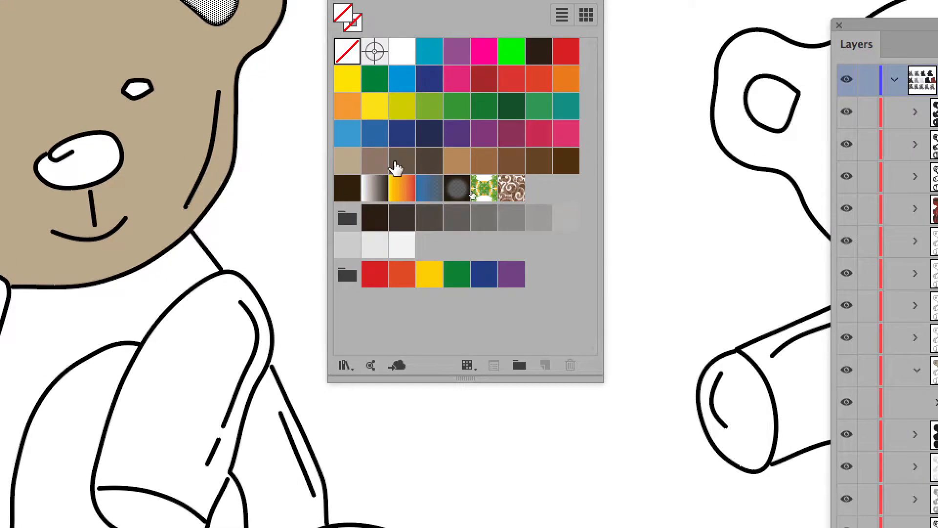
pyautogui.click(424, 165)
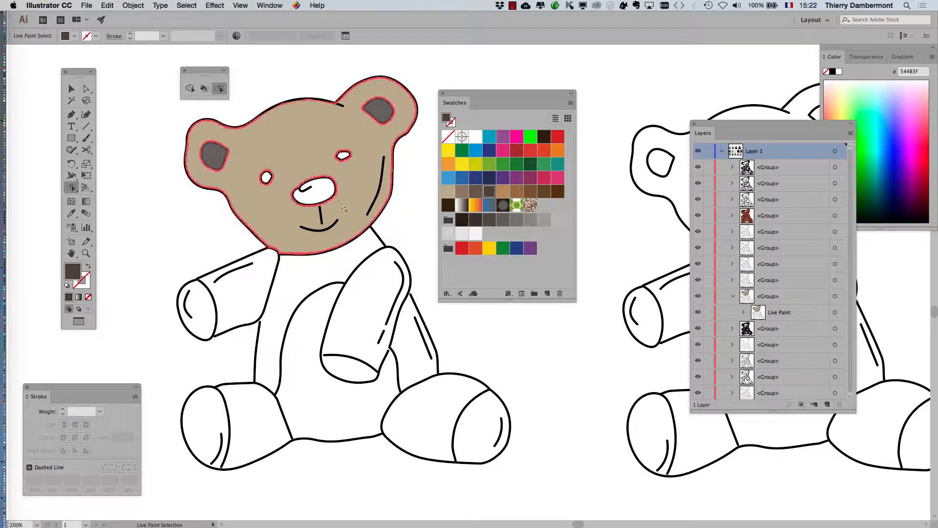
pyautogui.moveTo(454, 102); pyautogui.dragTo(487, 159)
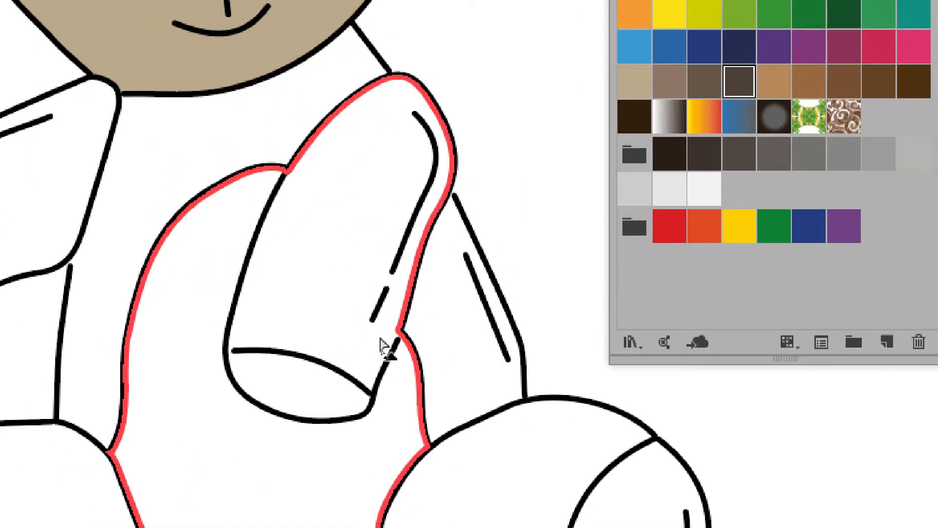
# Check the gap in the bear's folded arm outline, and fill its outstretched arm with the medium grey-brown swatch
pyautogui.scroll(5, 401, 340)
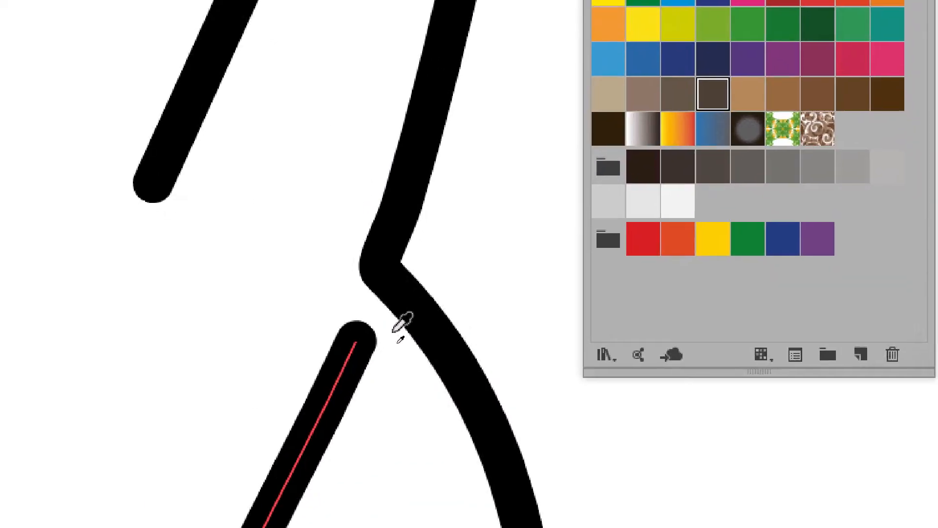
pyautogui.scroll(-5, 384, 329)
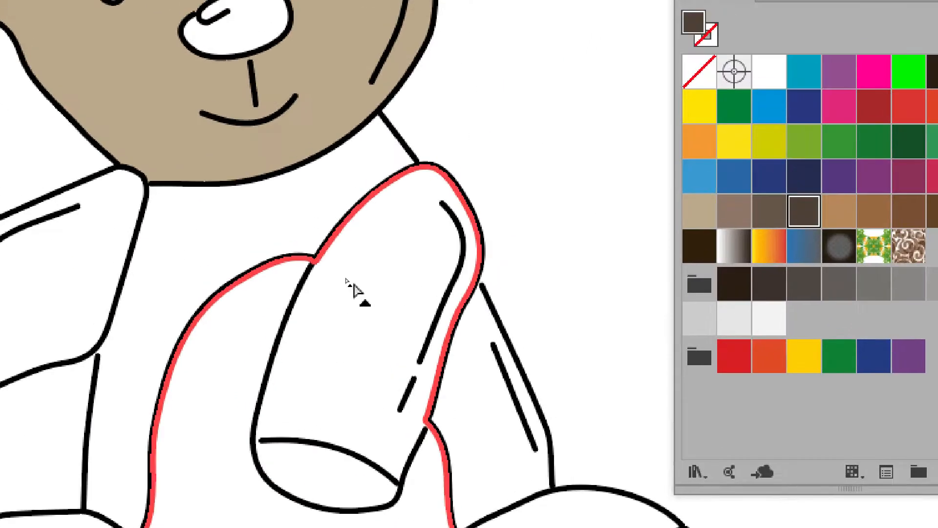
pyautogui.scroll(-1, 357, 169)
pyautogui.scroll(-2, 362, 271)
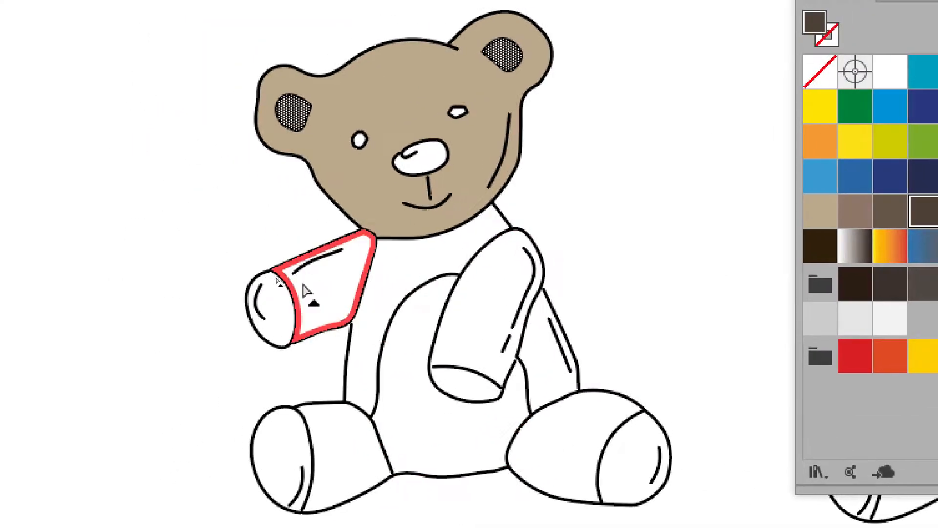
pyautogui.scroll(2, 311, 279)
pyautogui.click(312, 292)
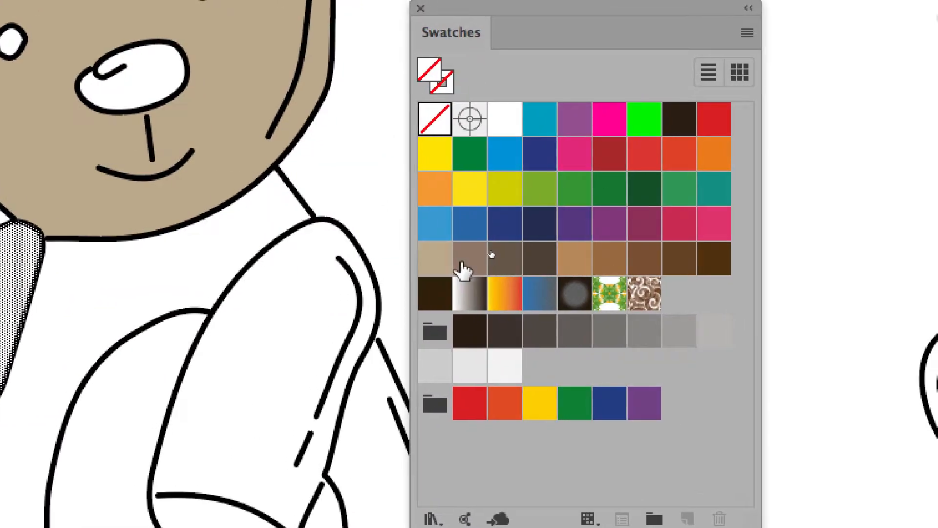
pyautogui.click(826, 213)
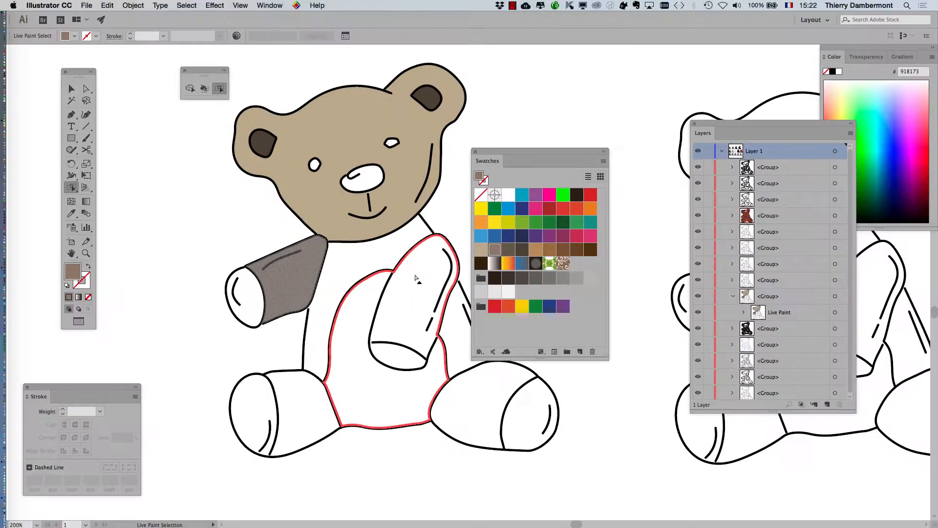
# Arrange the panels clear of the bear and select the whole partly coloured bear drawing
pyautogui.moveTo(491, 148); pyautogui.dragTo(603, 148)
pyautogui.scroll(2, 459, 211)
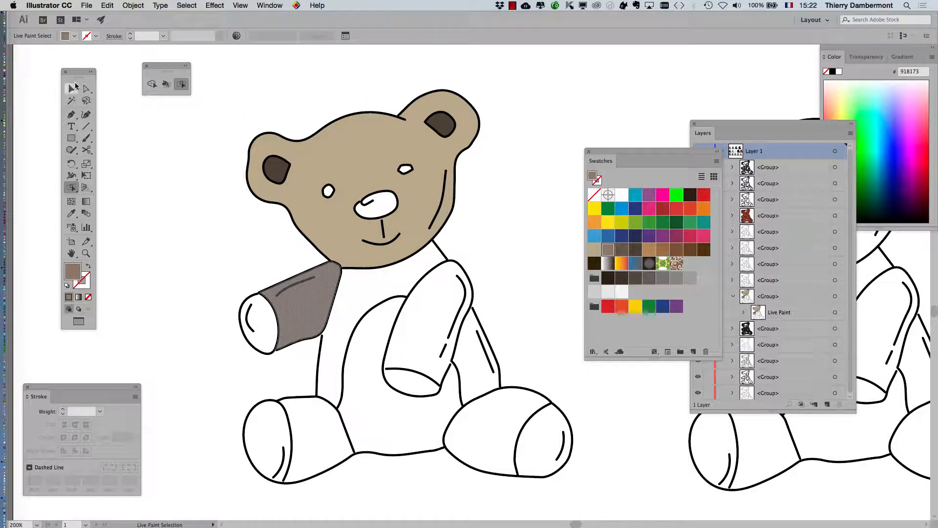
pyautogui.click(72, 89)
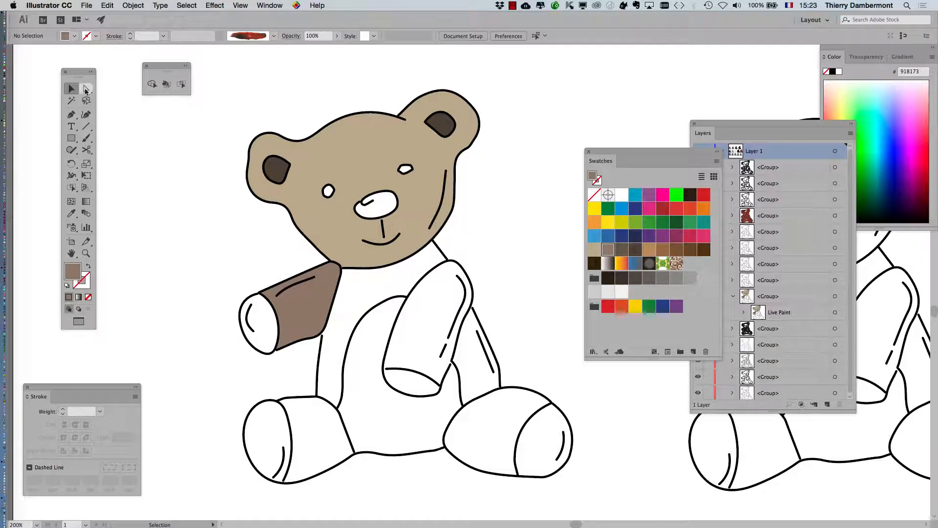
pyautogui.moveTo(78, 74); pyautogui.dragTo(109, 94)
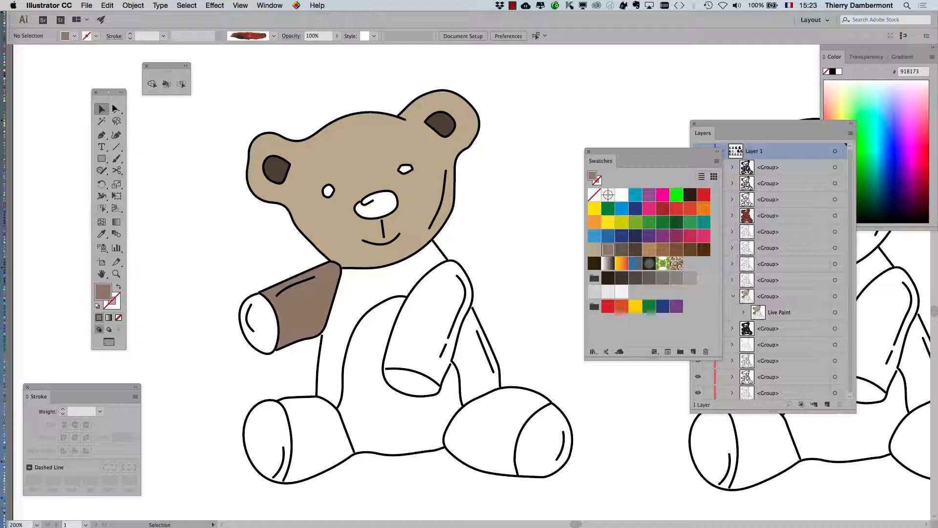
pyautogui.click(254, 141)
pyautogui.moveTo(769, 127); pyautogui.dragTo(764, 90)
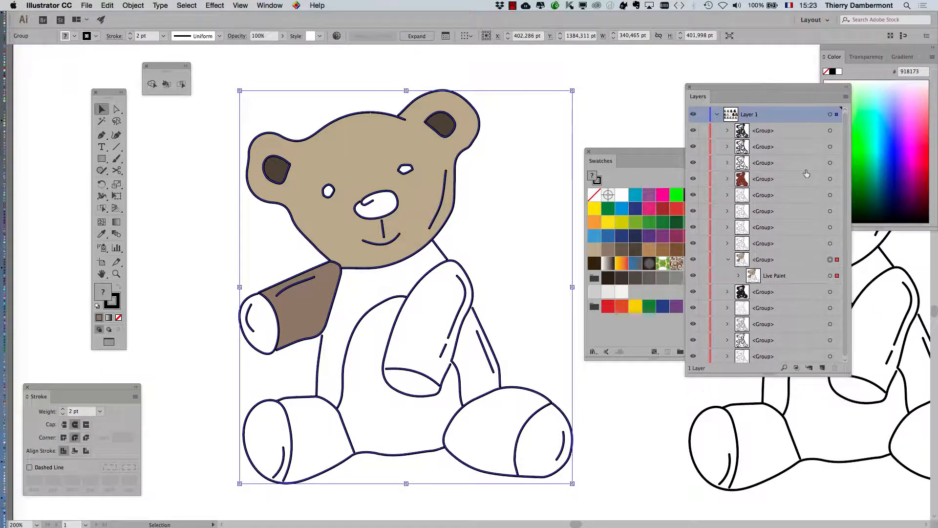
# Review the gap detection options of the bear's Live Paint group and cancel without applying
pyautogui.press('super')
pyautogui.moveTo(359, 178); pyautogui.dragTo(313, 161)
pyautogui.click(133, 5)
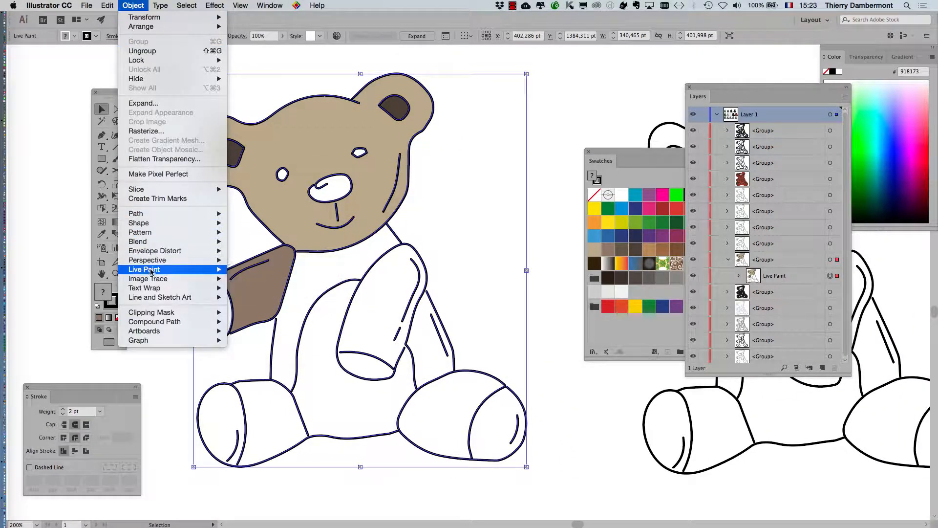
pyautogui.moveTo(151, 273)
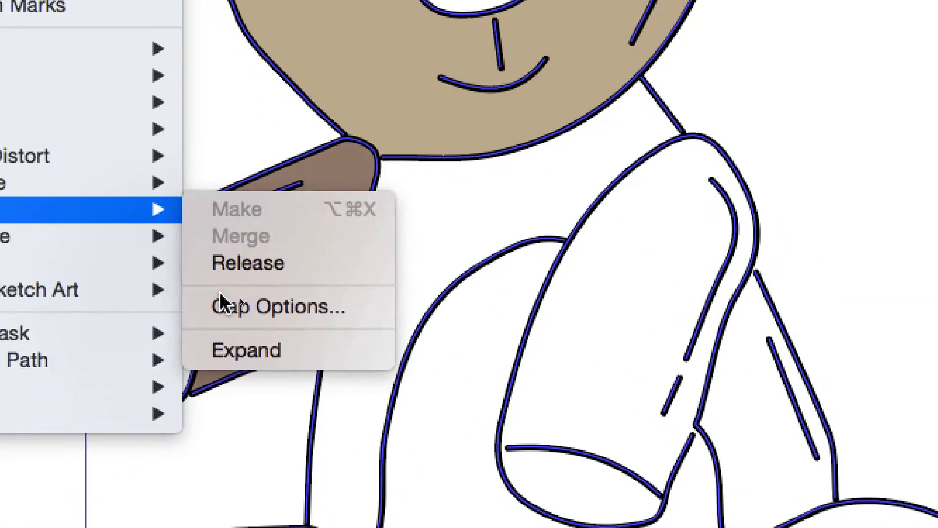
pyautogui.click(230, 308)
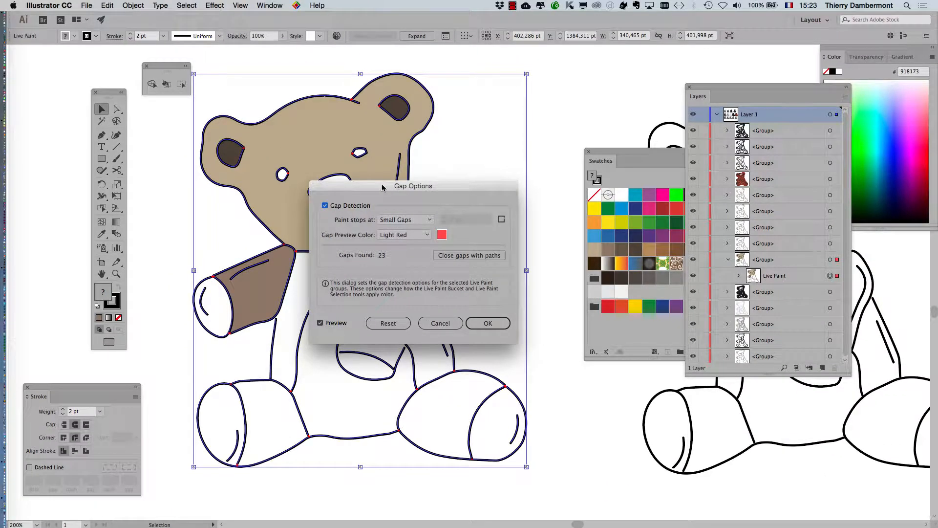
pyautogui.moveTo(366, 189); pyautogui.dragTo(518, 112)
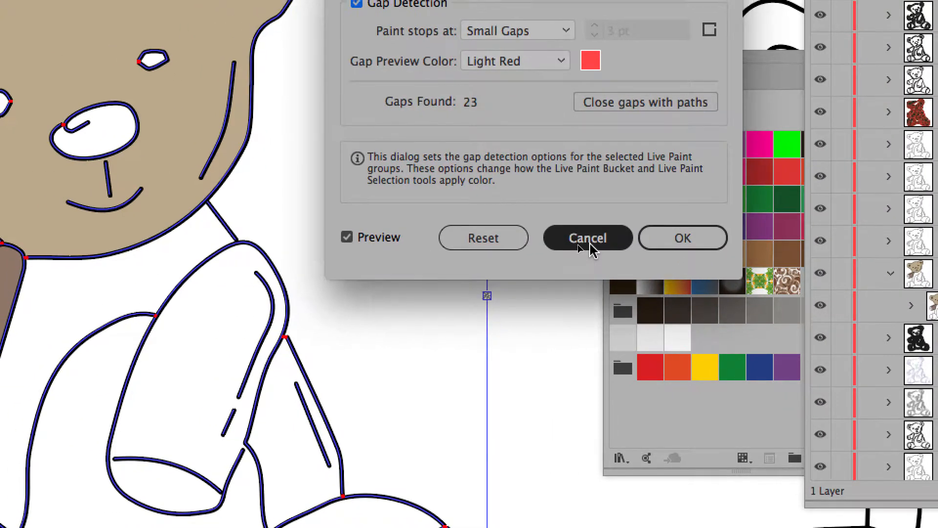
pyautogui.click(508, 236)
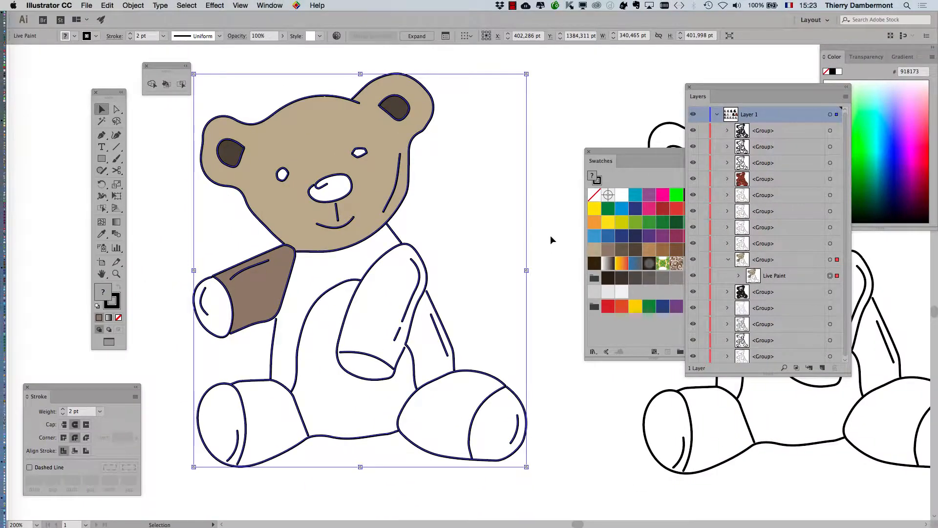
# Deselect the bear, review the default Live Paint gap detection options and cancel
pyautogui.moveTo(163, 68); pyautogui.dragTo(28, 60)
pyautogui.click(152, 74)
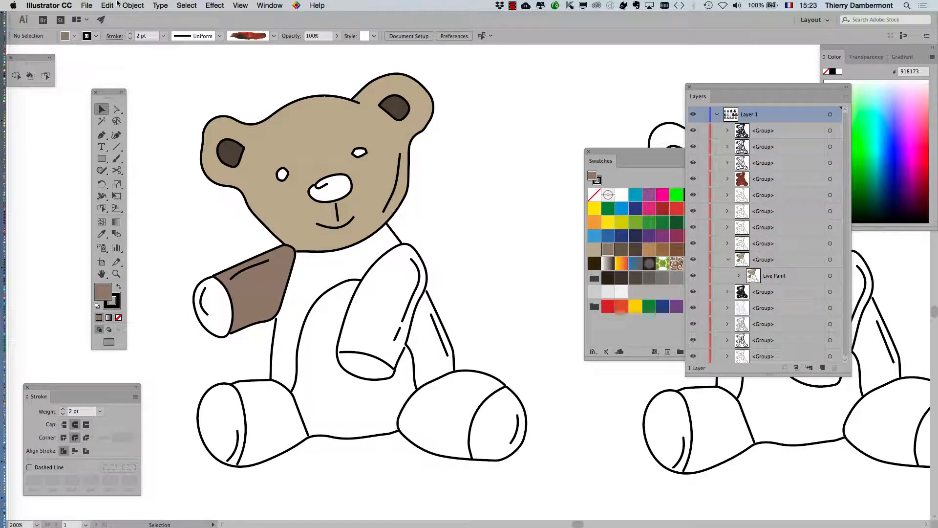
pyautogui.moveTo(42, 58); pyautogui.dragTo(58, 65)
pyautogui.click(132, 5)
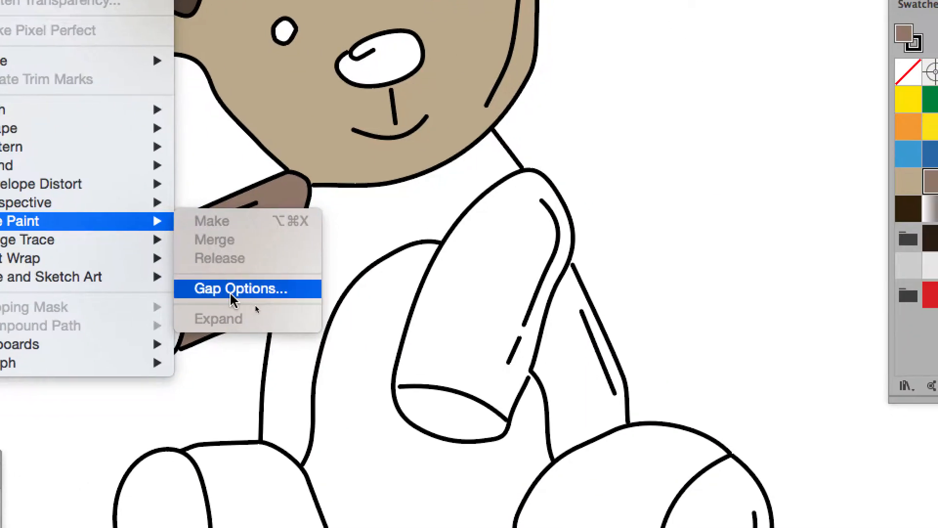
pyautogui.click(256, 296)
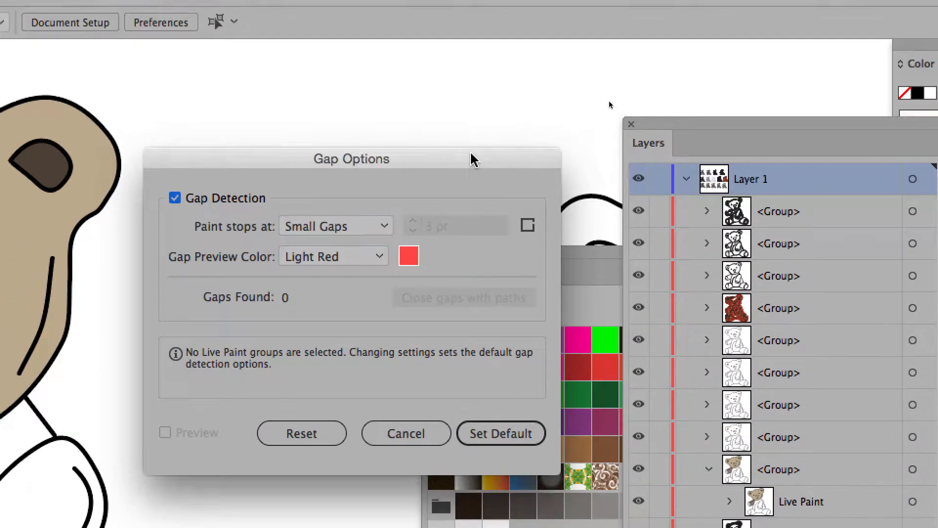
pyautogui.moveTo(471, 153); pyautogui.dragTo(201, 199)
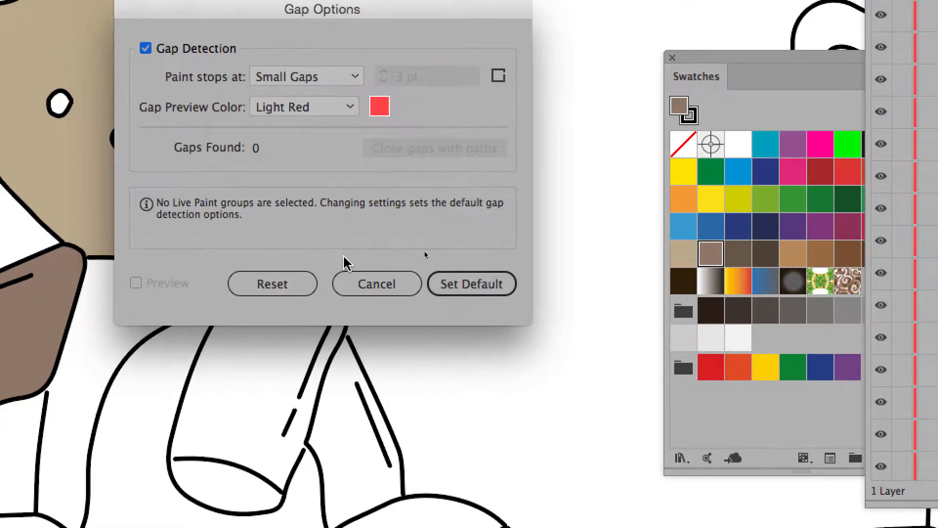
pyautogui.click(438, 362)
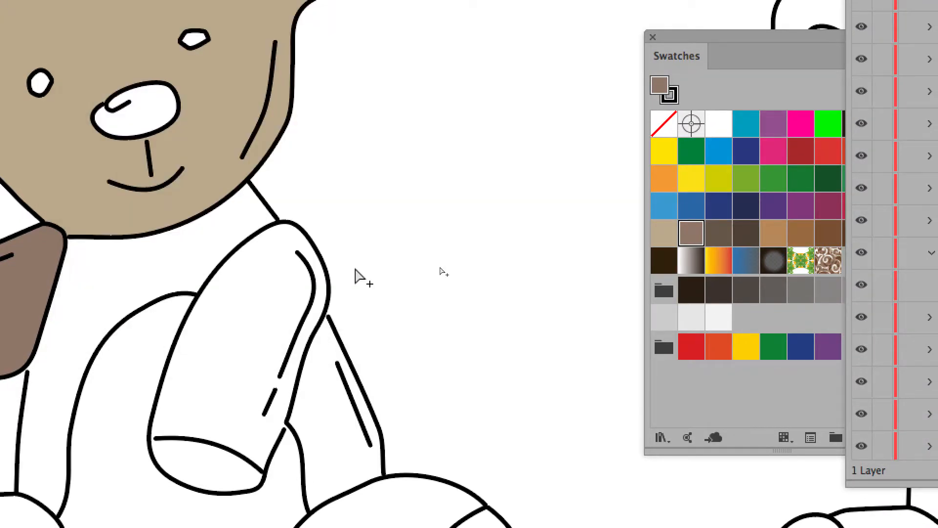
# Select the partly coloured bear's Live Paint group and open its gap options, with the dialog placed clear of the bear
pyautogui.scroll(-1, 477, 260)
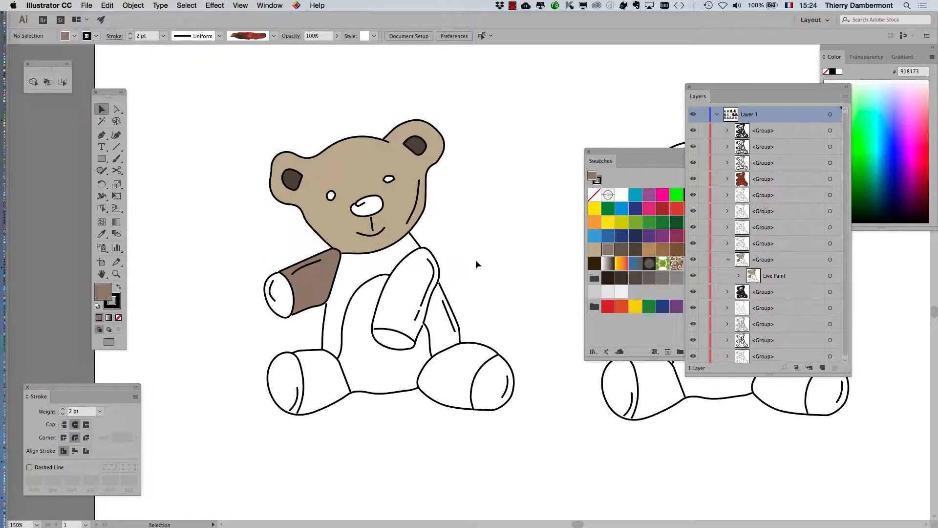
pyautogui.moveTo(268, 147); pyautogui.dragTo(215, 130)
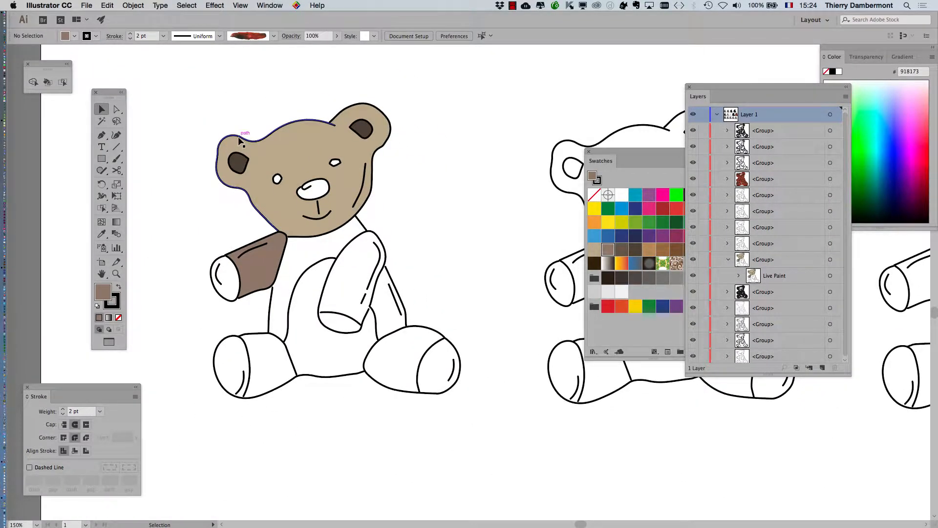
pyautogui.click(237, 138)
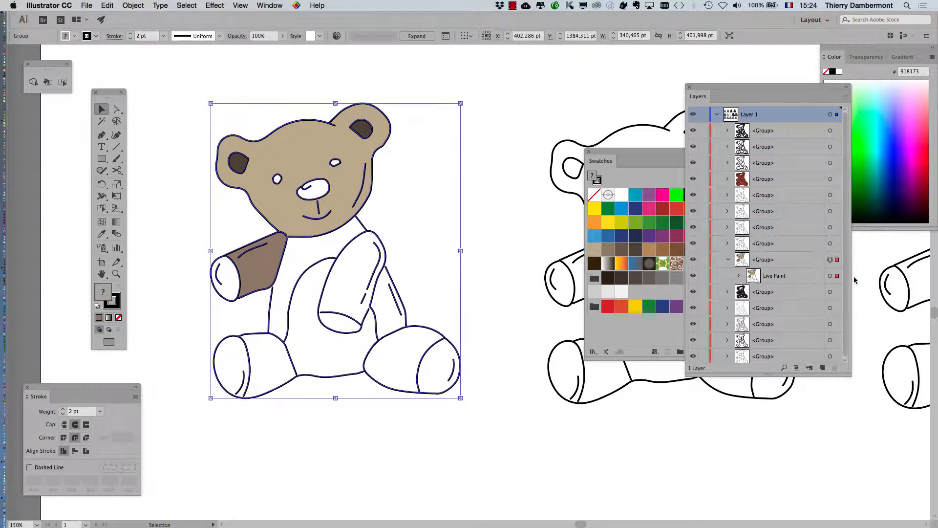
pyautogui.click(830, 277)
pyautogui.click(133, 5)
pyautogui.moveTo(181, 278)
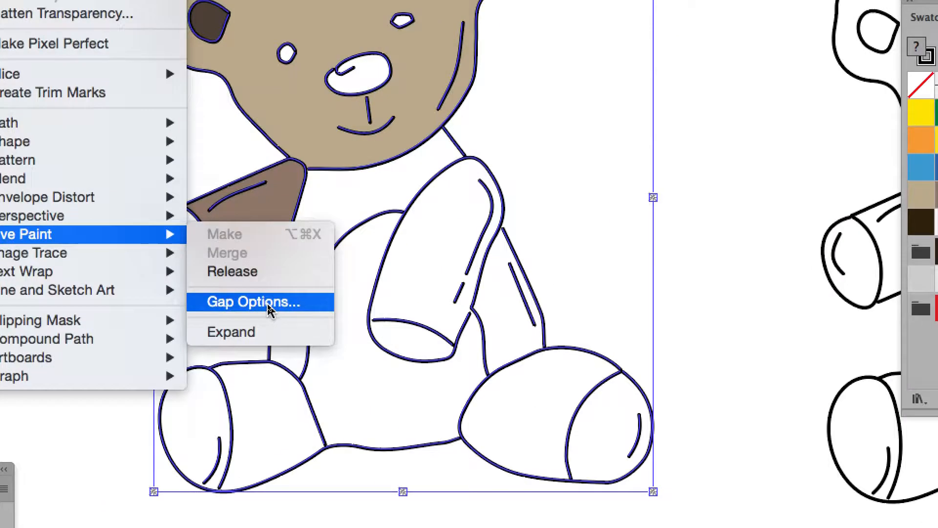
pyautogui.click(269, 303)
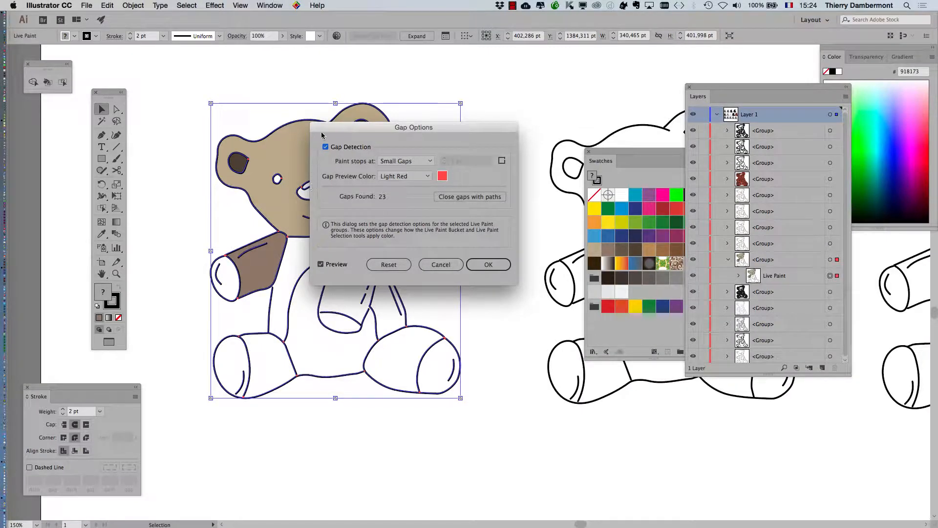
pyautogui.moveTo(322, 136); pyautogui.dragTo(493, 114)
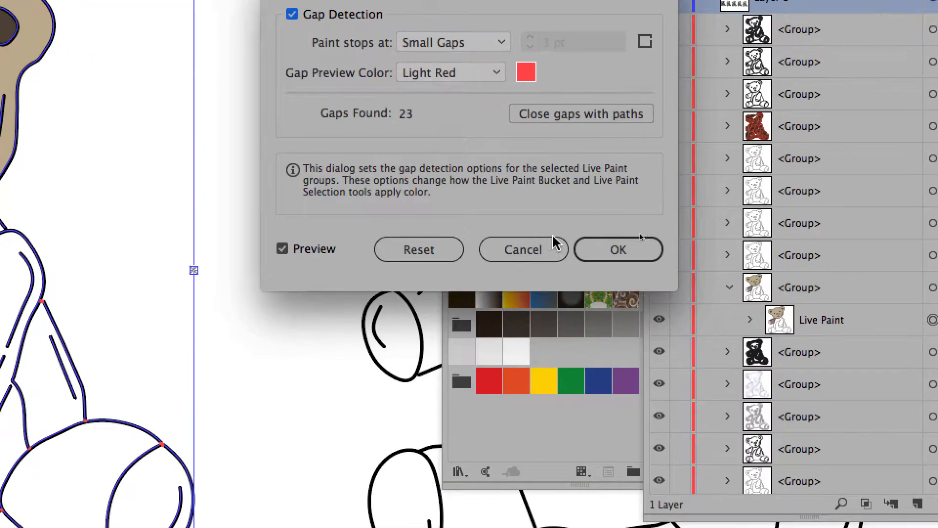
pyautogui.click(888, 240)
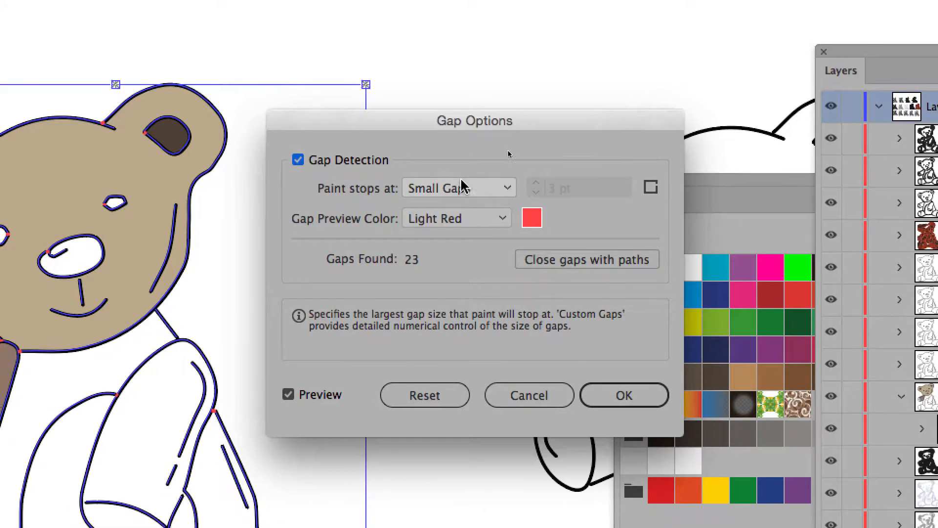
# Compare the Small, Medium and Large Gaps settings in the preview of the bear's Live Paint group
pyautogui.click(473, 181)
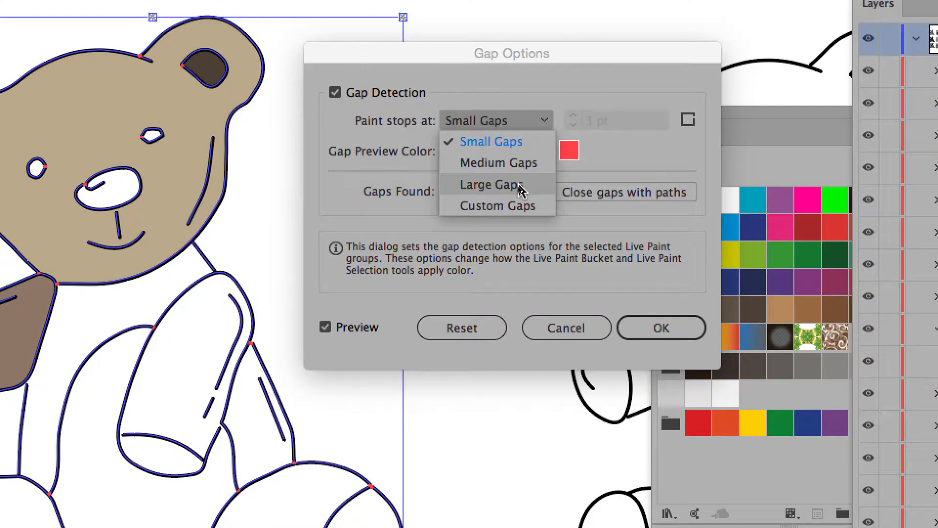
pyautogui.click(521, 191)
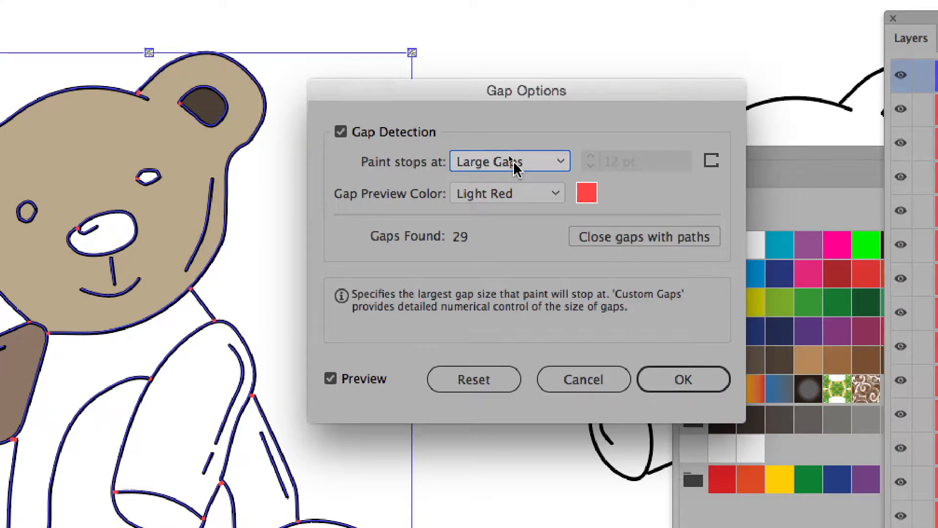
pyautogui.click(512, 162)
pyautogui.click(518, 197)
pyautogui.click(521, 152)
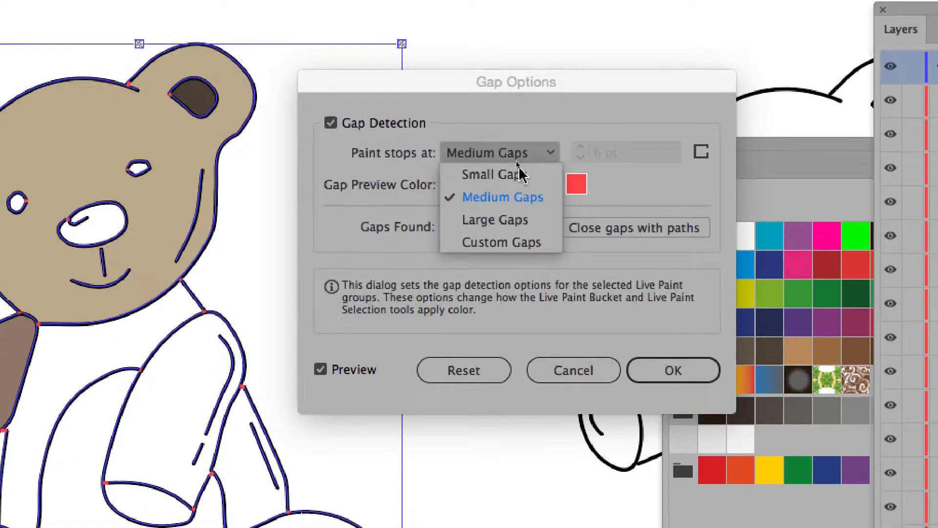
pyautogui.click(522, 190)
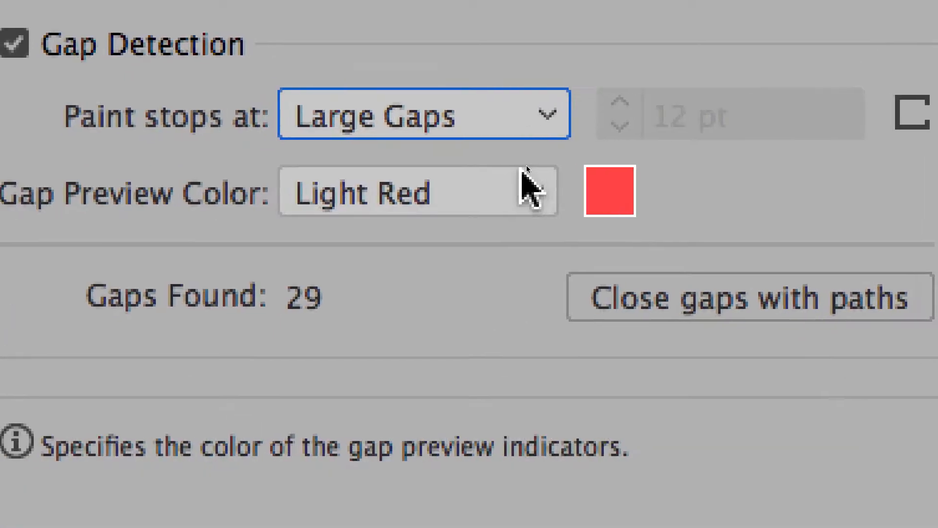
pyautogui.click(474, 157)
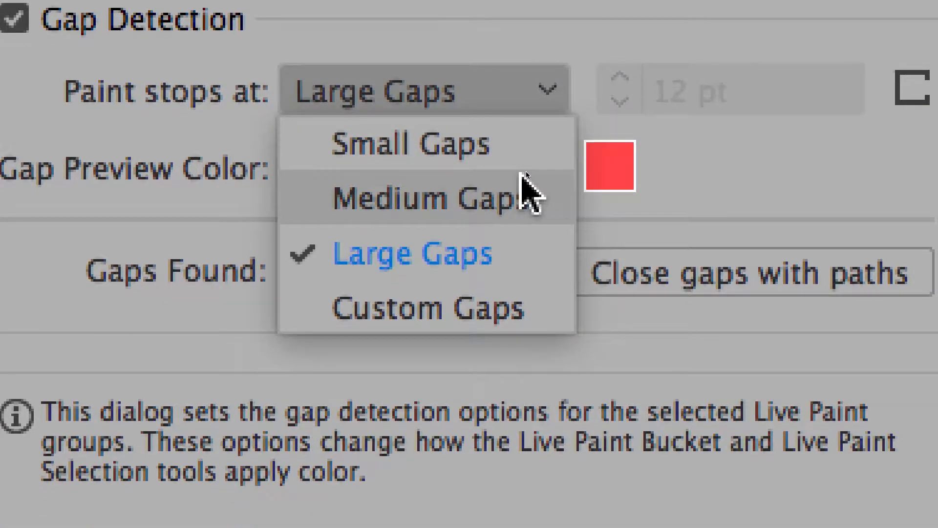
pyautogui.click(525, 247)
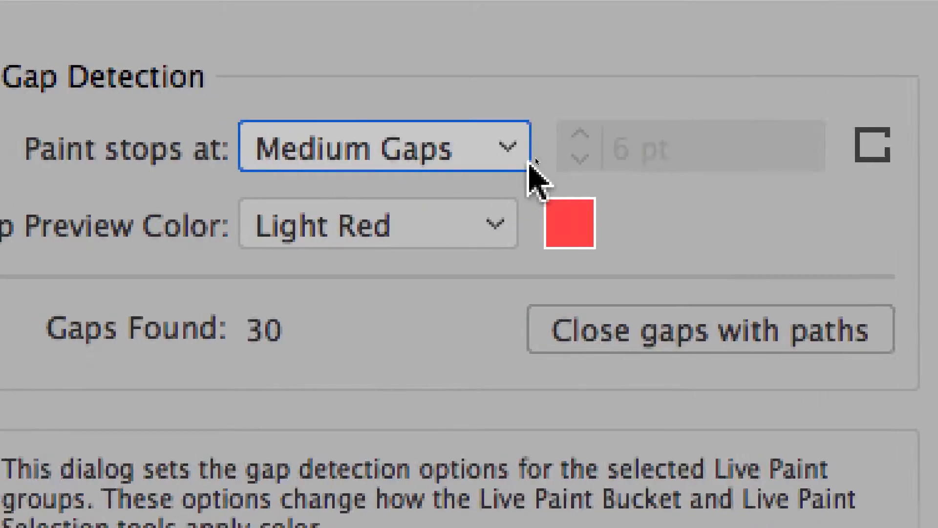
pyautogui.click(509, 101)
pyautogui.click(507, 191)
pyautogui.click(504, 145)
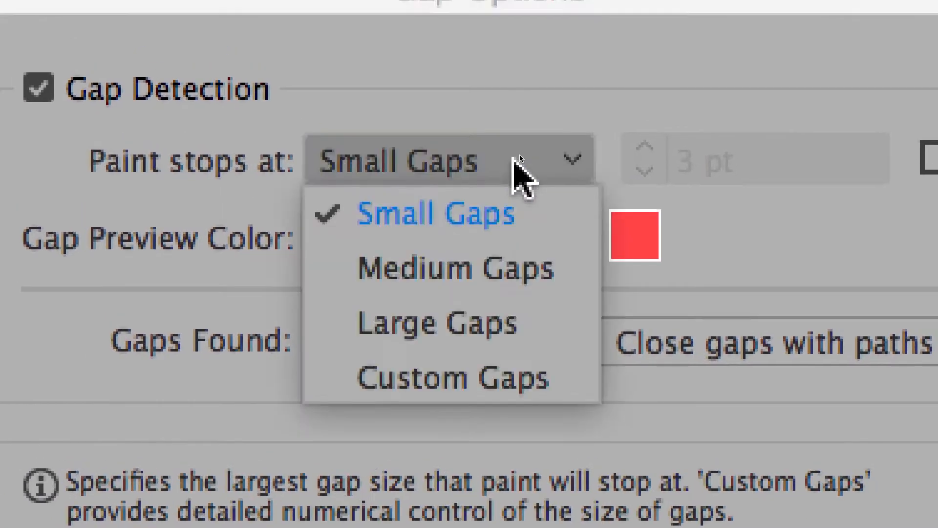
pyautogui.click(517, 208)
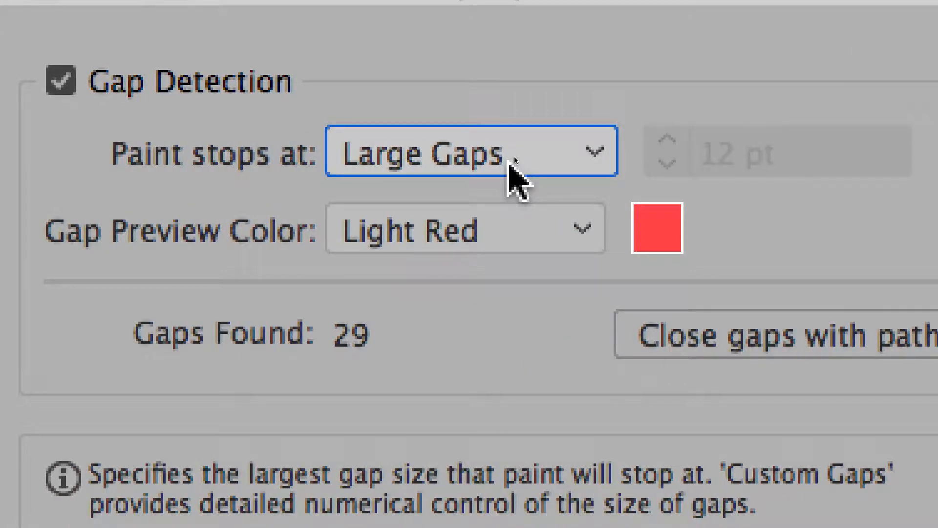
# Try a custom gap size of 200 pt for the bear's gap detection
pyautogui.click(514, 156)
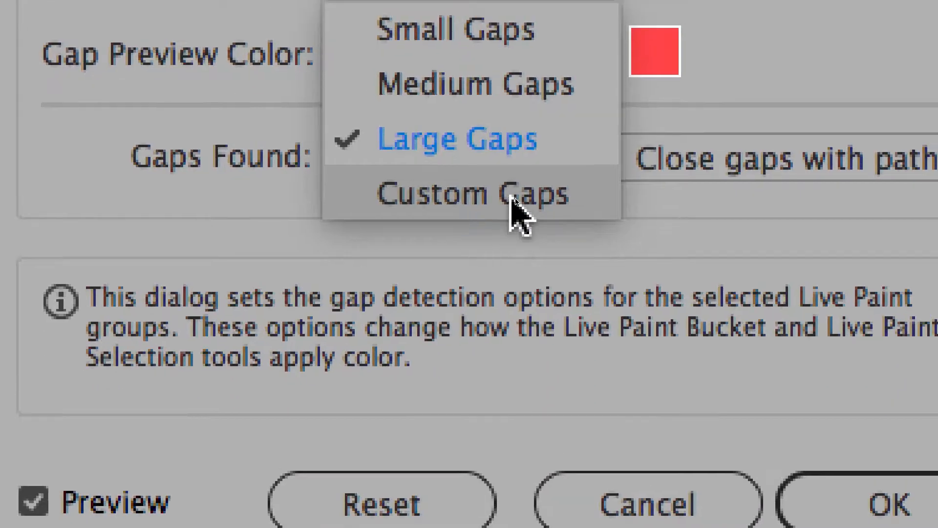
pyautogui.click(511, 197)
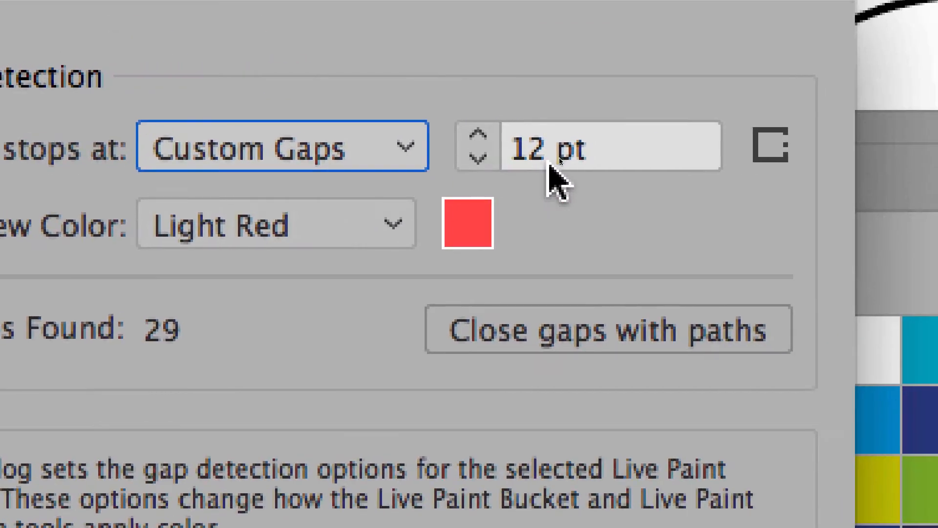
pyautogui.doubleClick(549, 162)
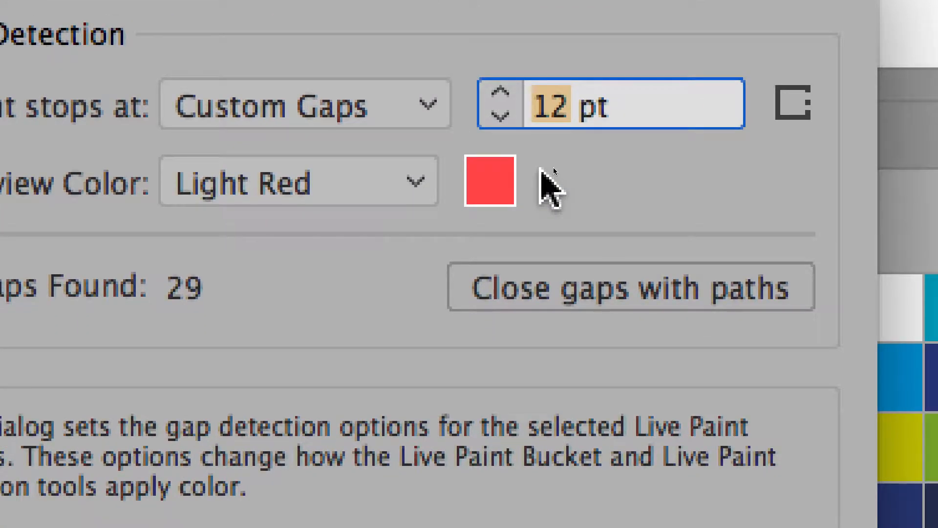
pyautogui.write('200')
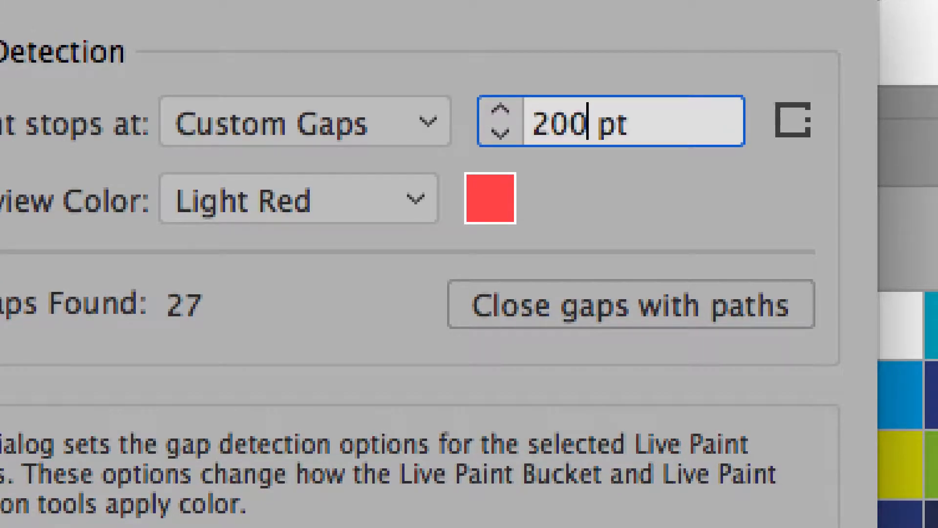
pyautogui.press('Tab')
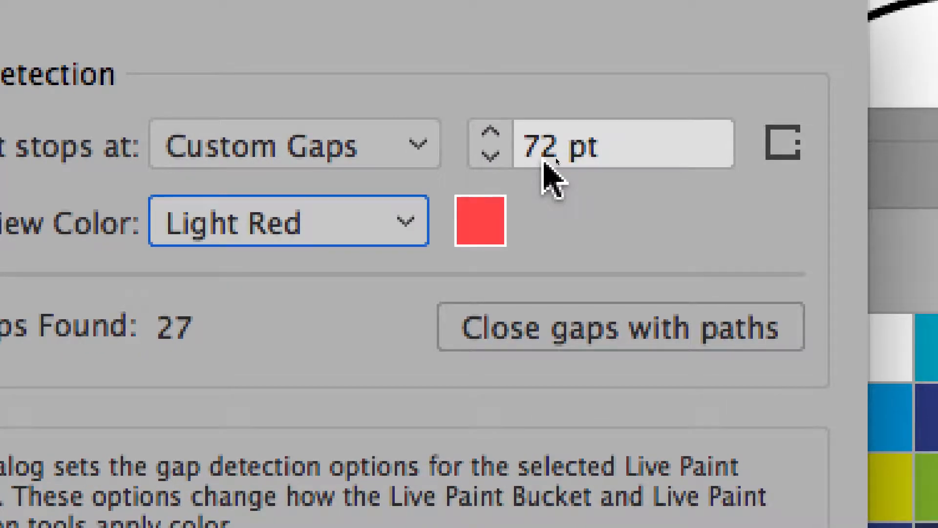
# Set paint to stop at Large Gaps and apply the gap options to the bear's Live Paint group
pyautogui.click(381, 157)
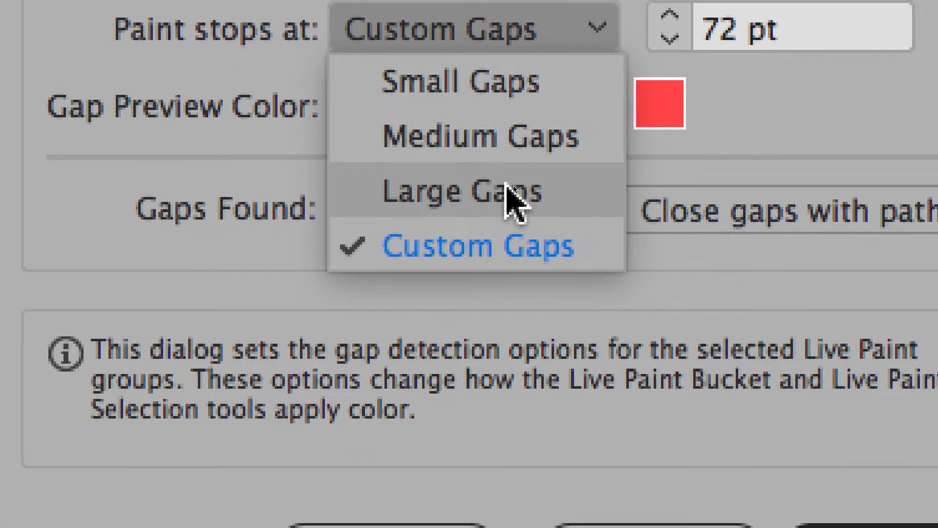
pyautogui.click(509, 190)
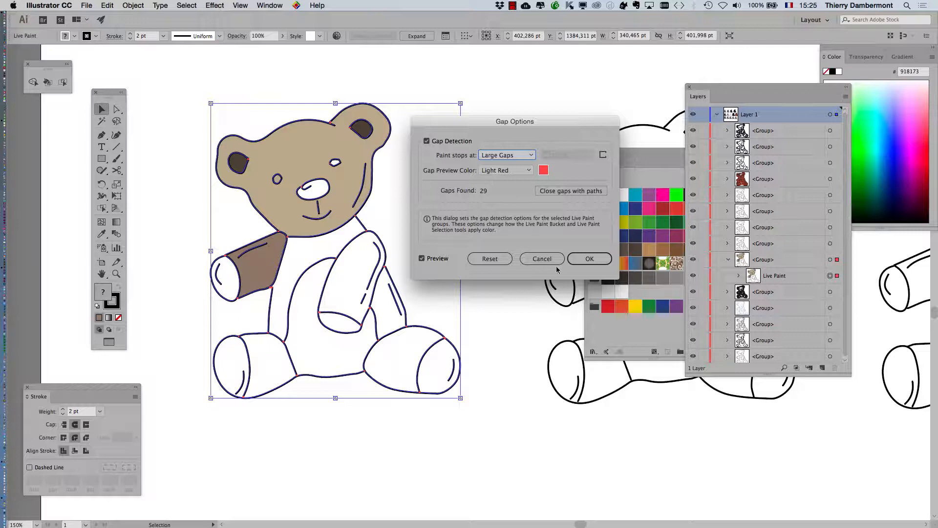
pyautogui.click(586, 264)
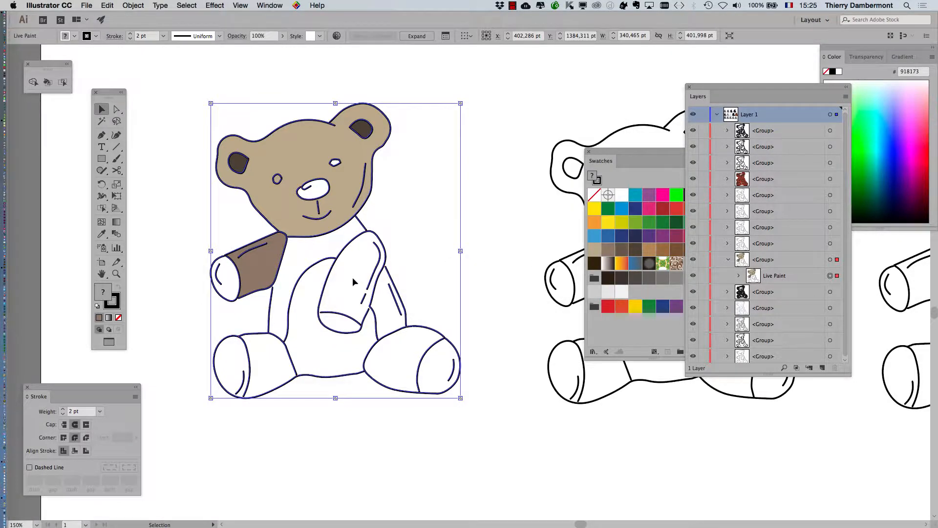
# Using Live Paint Selection, fill the bear's folded arm with the medium grey-brown swatch, bringing the tool and swatch panels close to the drawing
pyautogui.moveTo(48, 64); pyautogui.dragTo(269, 65)
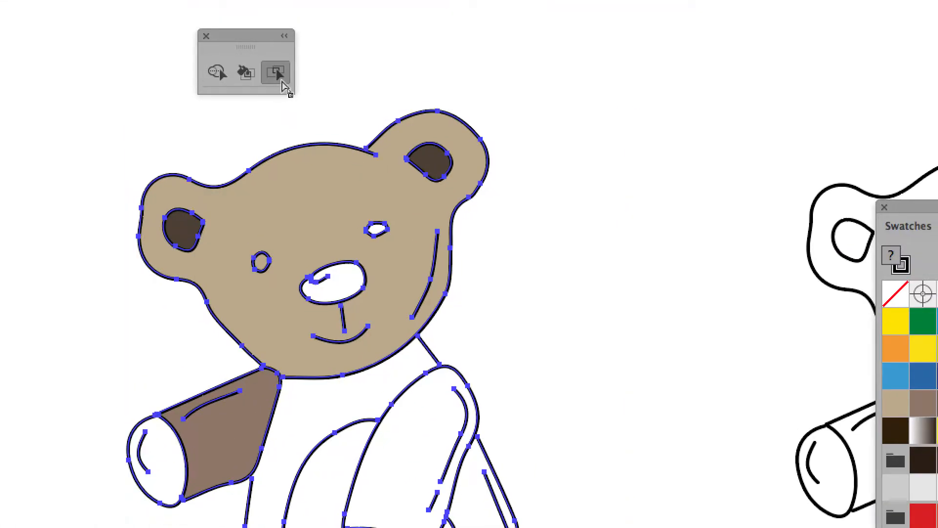
pyautogui.click(284, 86)
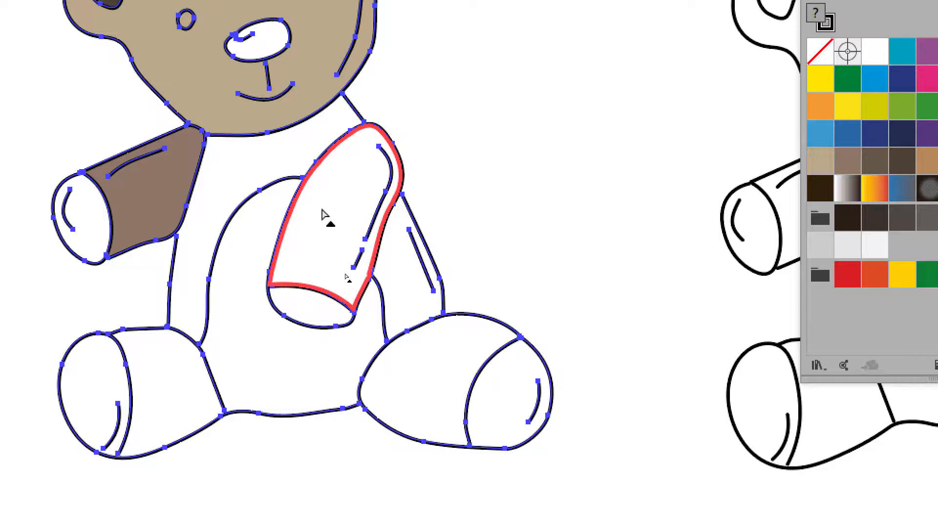
pyautogui.click(323, 215)
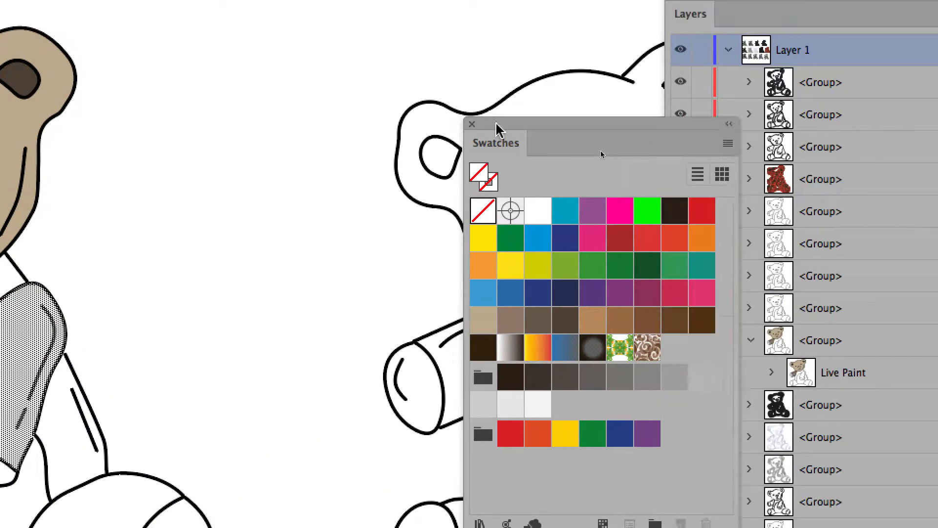
pyautogui.moveTo(496, 122); pyautogui.dragTo(105, 98)
pyautogui.click(114, 289)
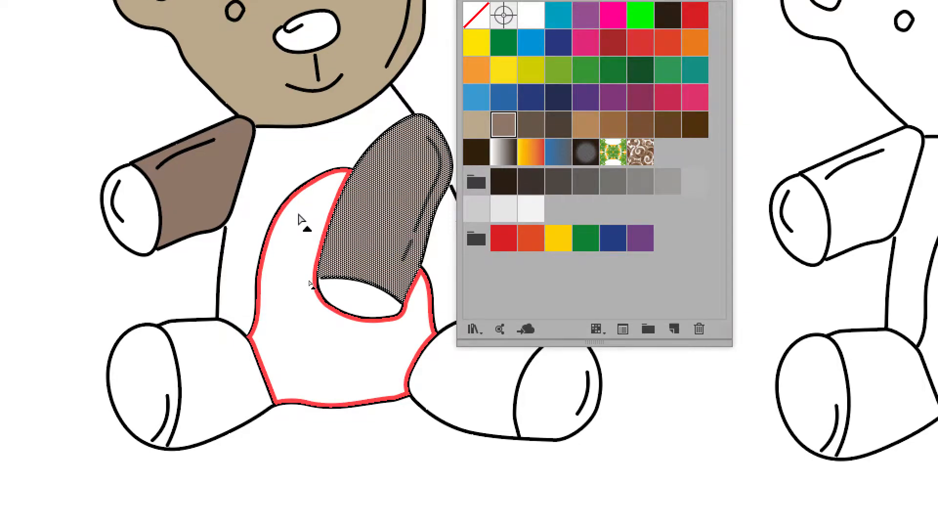
# Fill the bear's belly with the light orange swatch and the torso areas on both sides of it with the light beige swatch
pyautogui.click(300, 216)
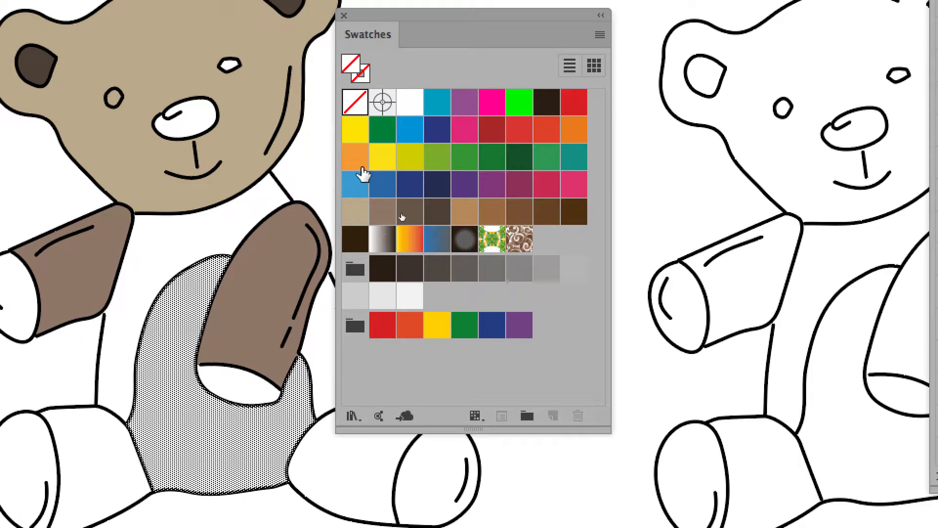
pyautogui.click(334, 144)
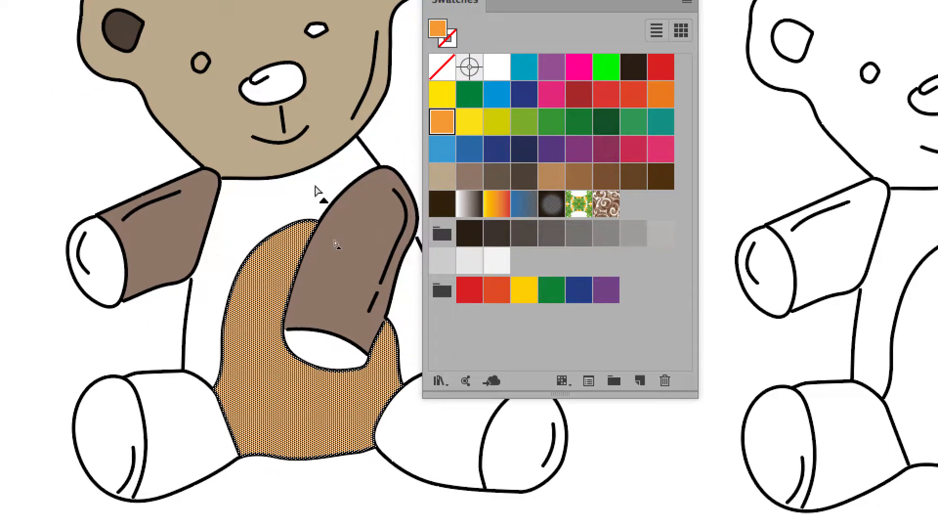
pyautogui.click(316, 192)
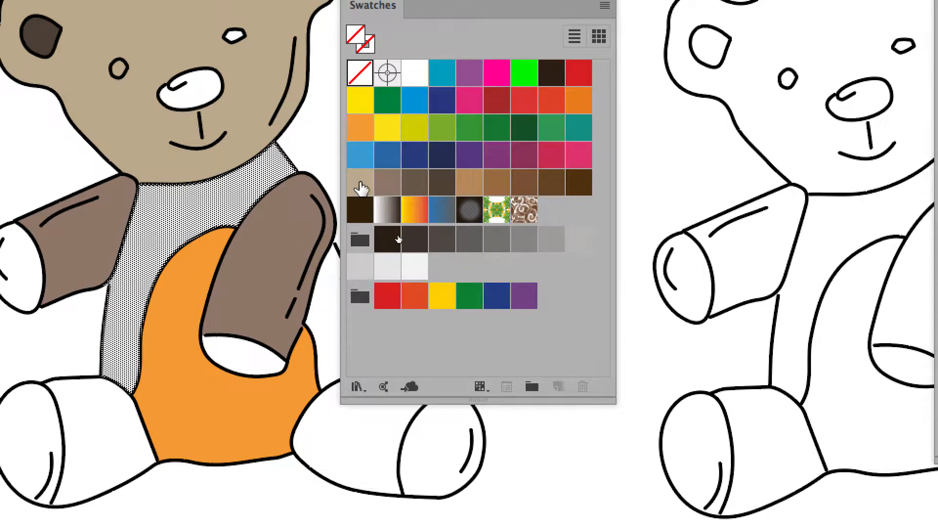
pyautogui.click(360, 183)
pyautogui.click(330, 280)
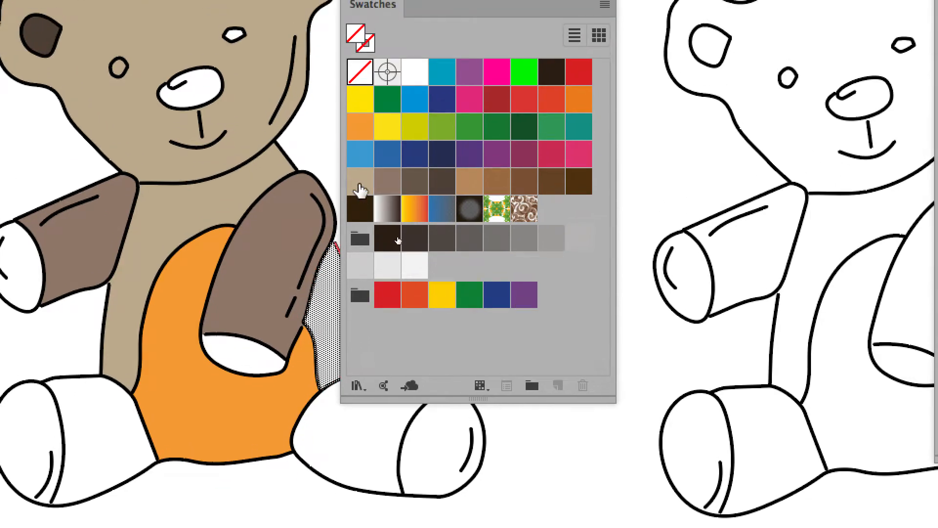
pyautogui.click(360, 190)
# Fill both of the bear's legs, without the foot soles, with the C=40 M=45 Y=50 K=5 swatch, moving the swatches clear of the drawing
pyautogui.click(121, 424)
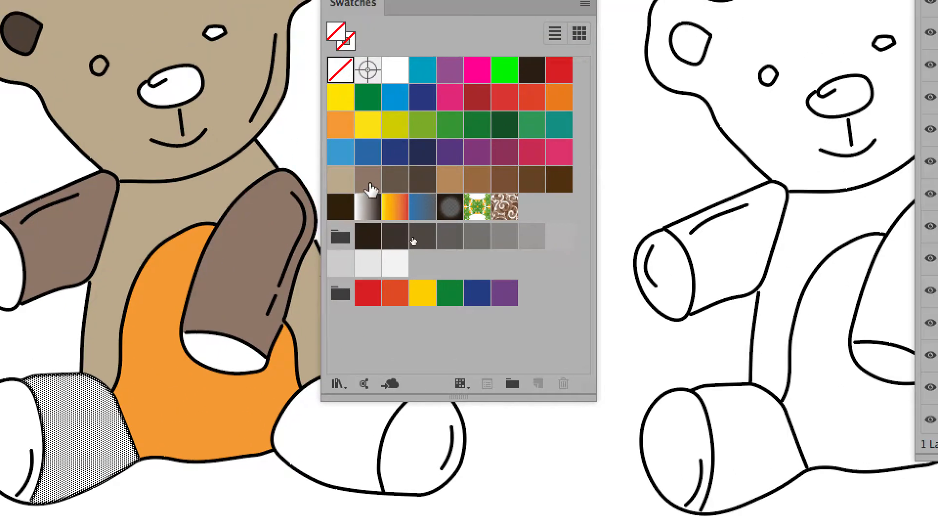
pyautogui.click(380, 163)
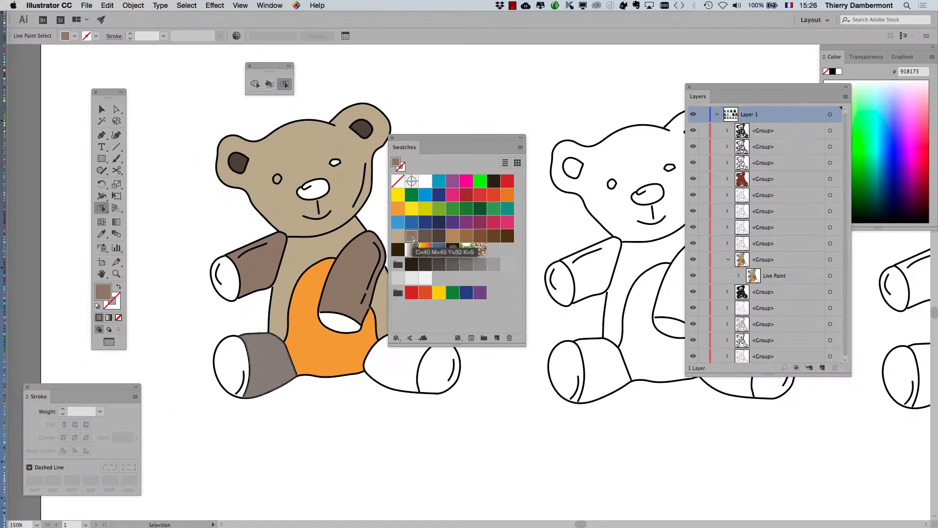
pyautogui.moveTo(429, 139); pyautogui.dragTo(566, 133)
pyautogui.click(406, 342)
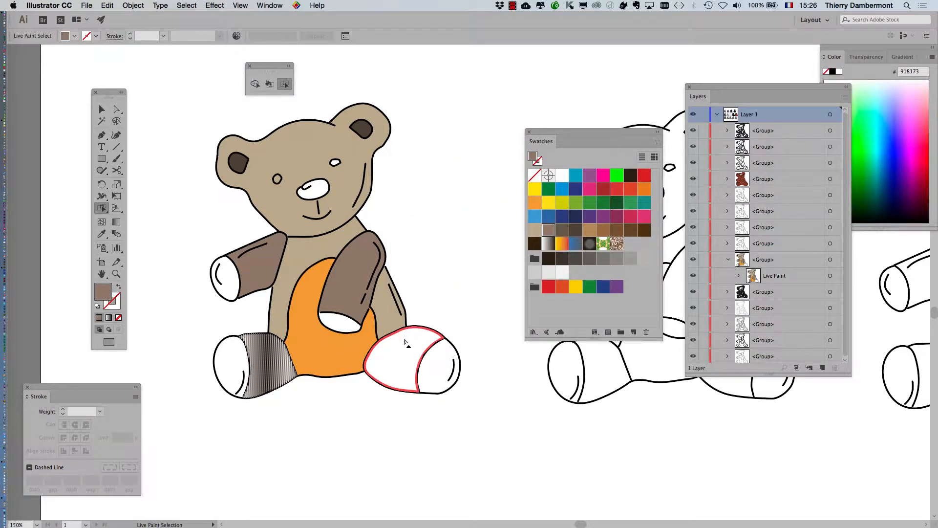
pyautogui.click(406, 342)
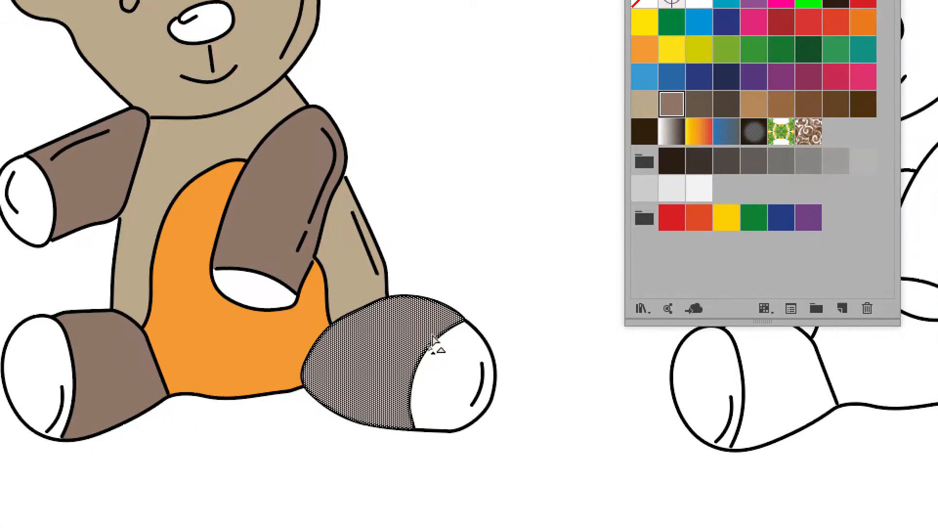
# Fill both foot soles and both paw ends of the bear with the teal blue swatch
pyautogui.click(434, 361)
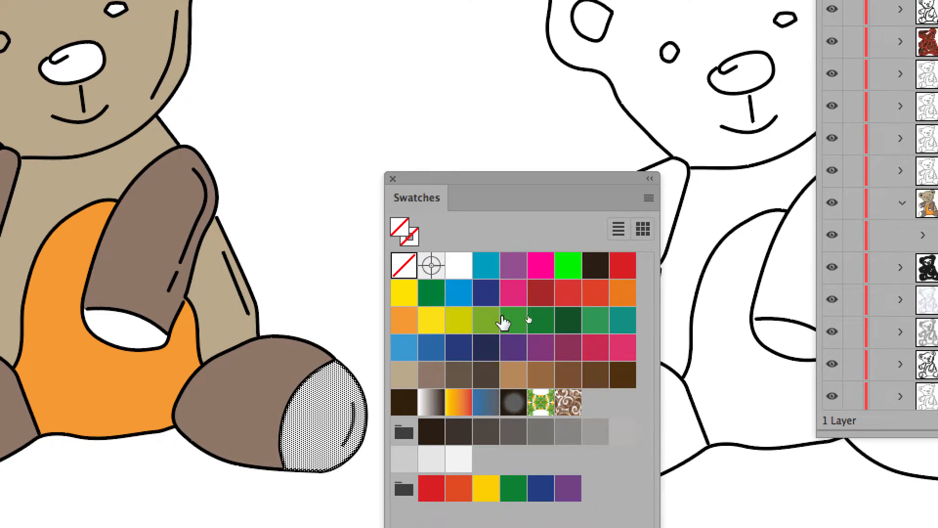
pyautogui.click(486, 264)
pyautogui.click(0, 419)
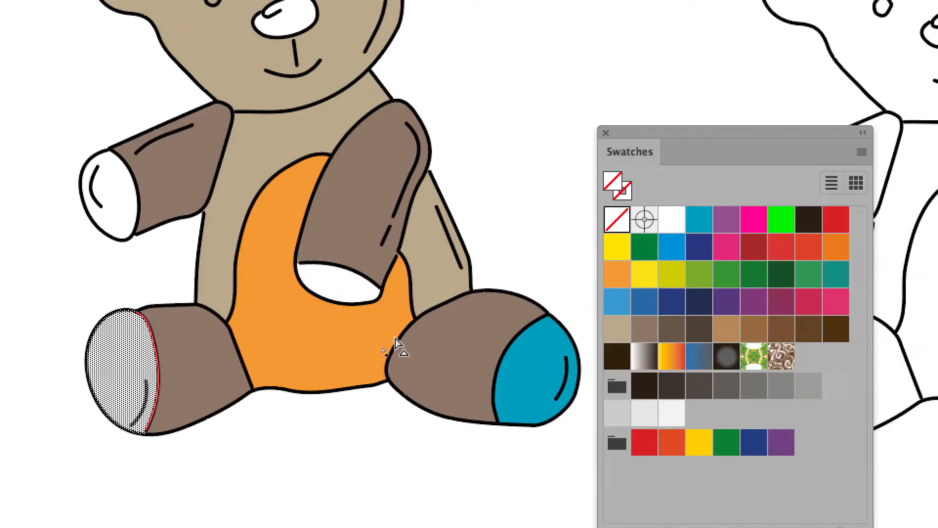
pyautogui.click(698, 219)
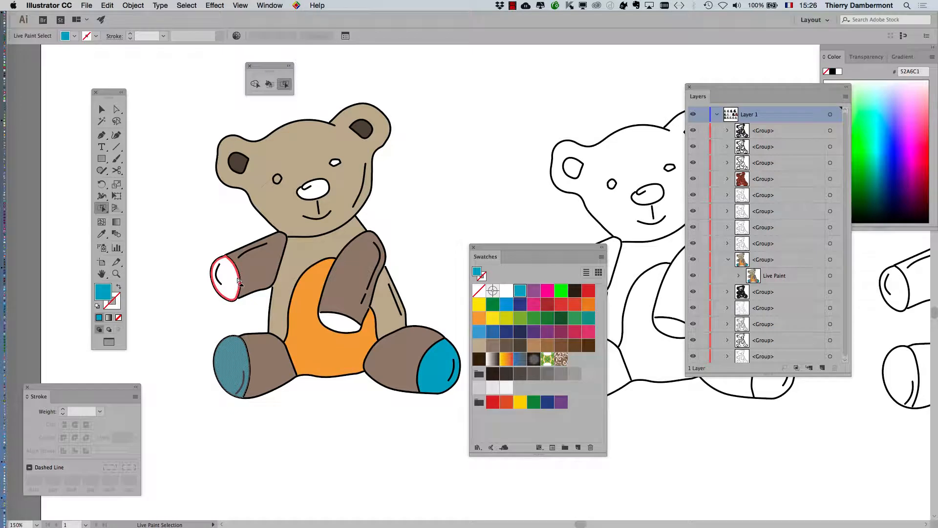
pyautogui.click(203, 276)
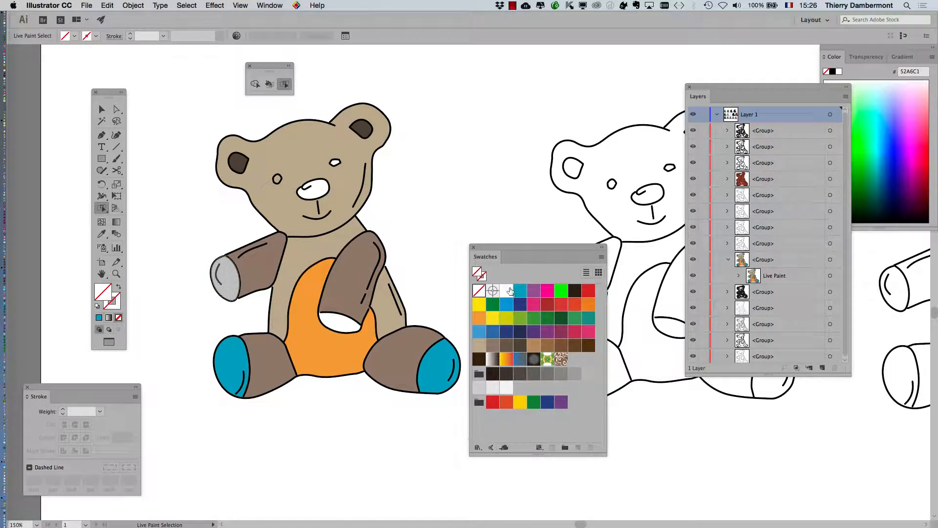
pyautogui.click(519, 290)
pyautogui.click(339, 323)
pyautogui.click(519, 290)
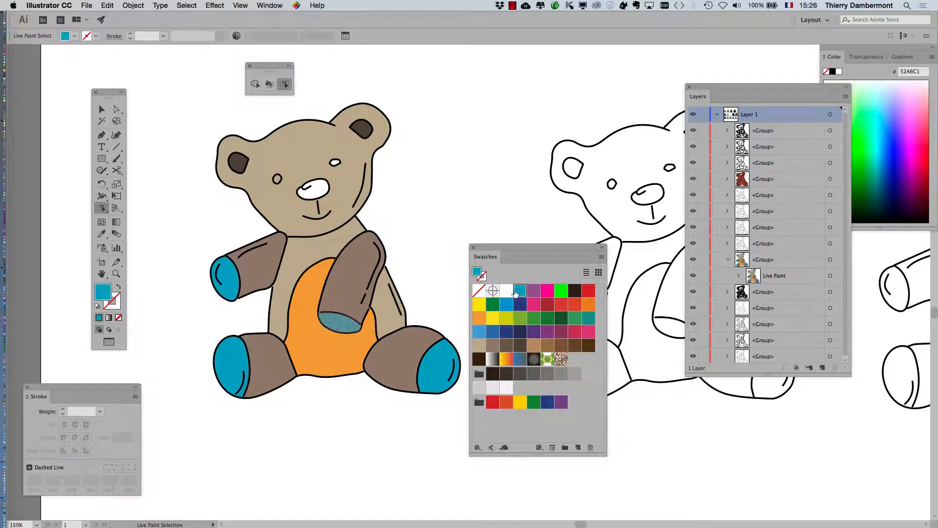
# Fill the bear's nose with the dark brown swatch and the eye on the right of its face with the yellow swatch
pyautogui.click(313, 189)
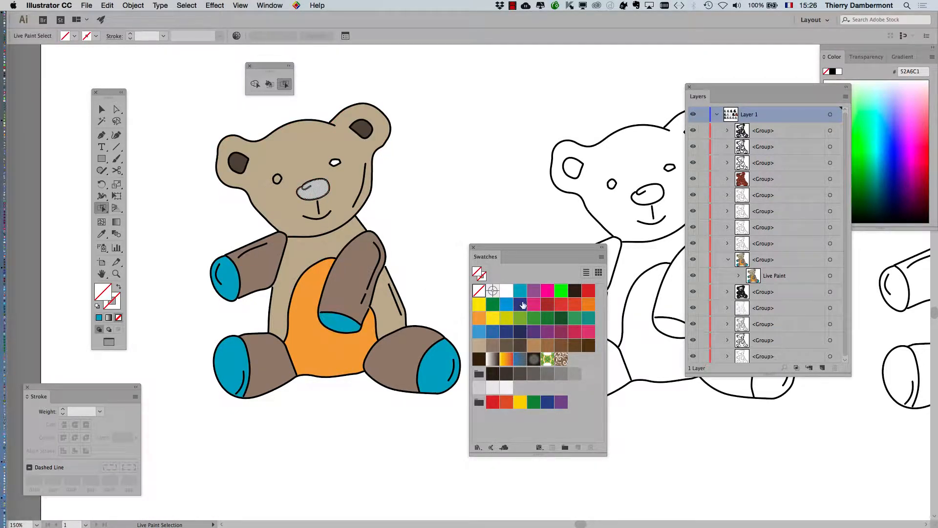
pyautogui.click(484, 349)
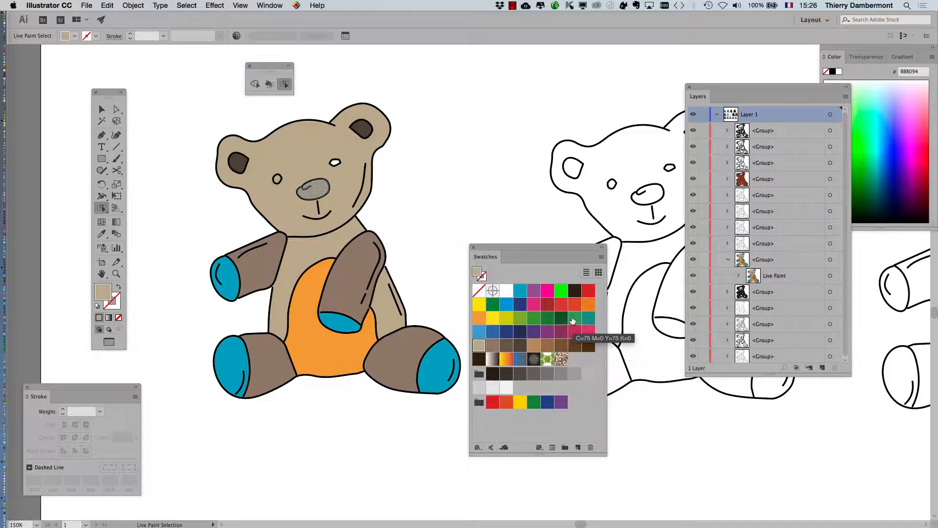
pyautogui.click(520, 346)
pyautogui.scroll(1, 332, 203)
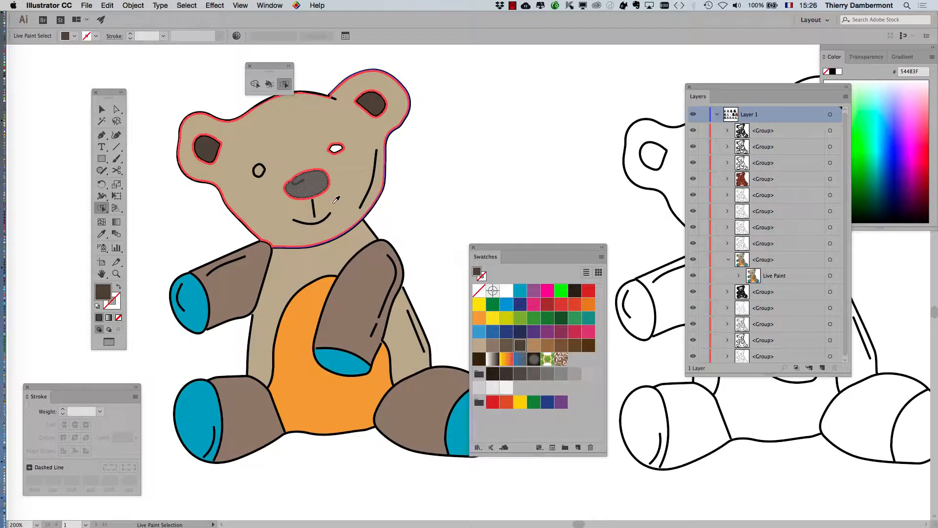
pyautogui.click(336, 149)
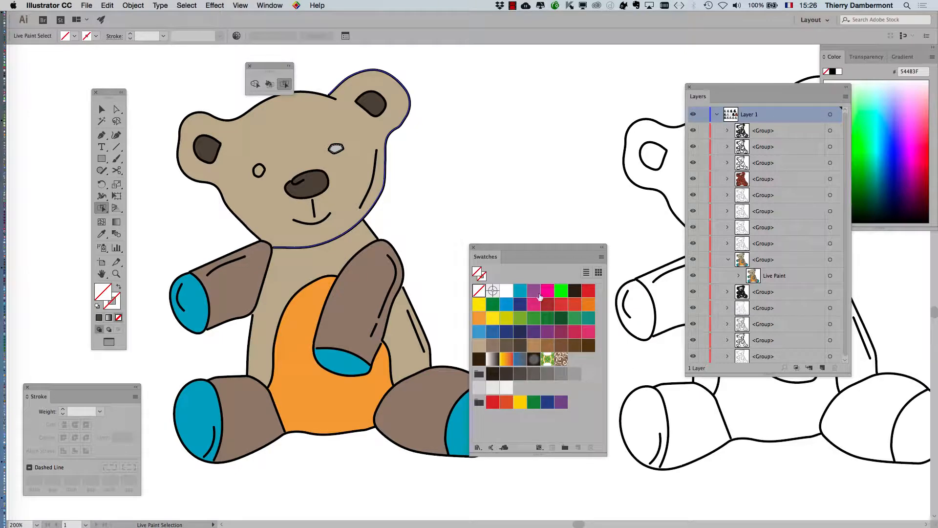
pyautogui.click(496, 316)
# Try to fill the eye on the left of the bear's face with the yellow swatch, and undo the fill
pyautogui.click(267, 176)
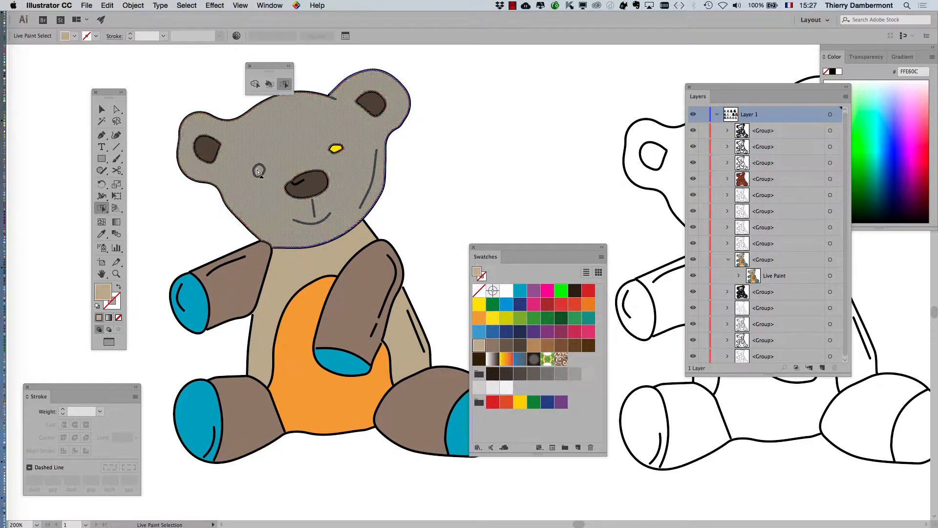
pyautogui.click(479, 304)
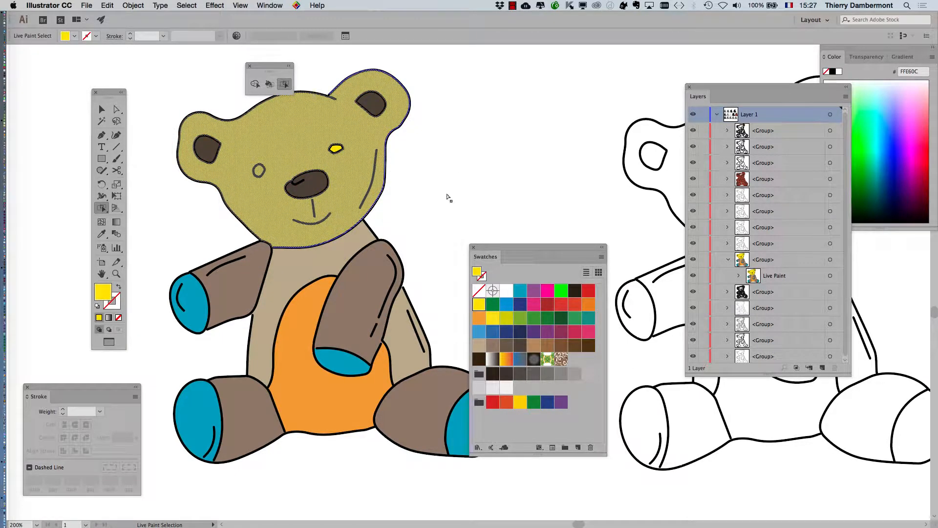
pyautogui.hotkey('ctrl', 'z')
# Examine the outline of the bear's left eye up close for a gap
pyautogui.scroll(3, 246, 156)
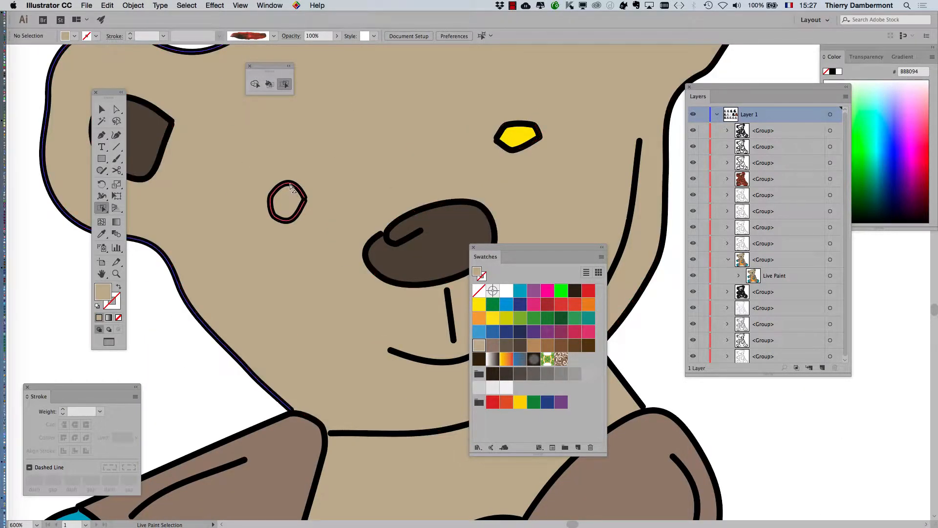
pyautogui.scroll(3, 290, 200)
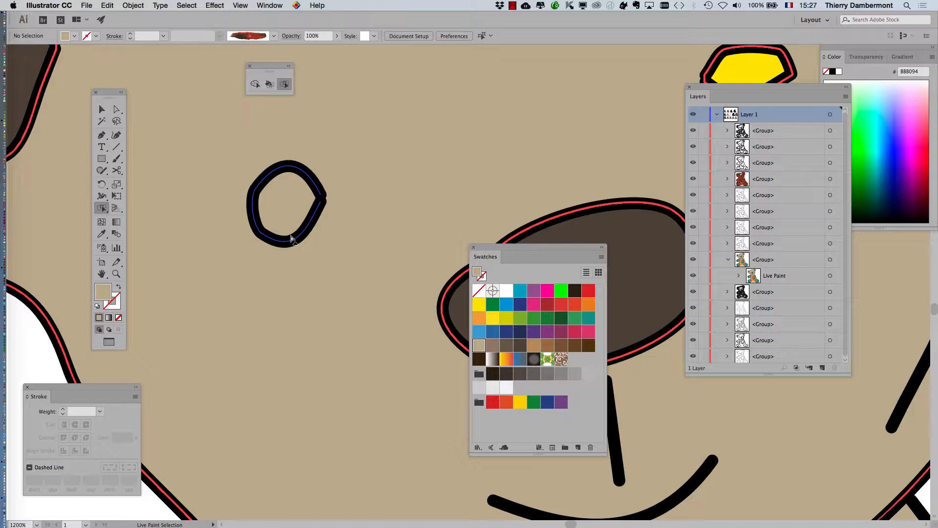
pyautogui.click(102, 6)
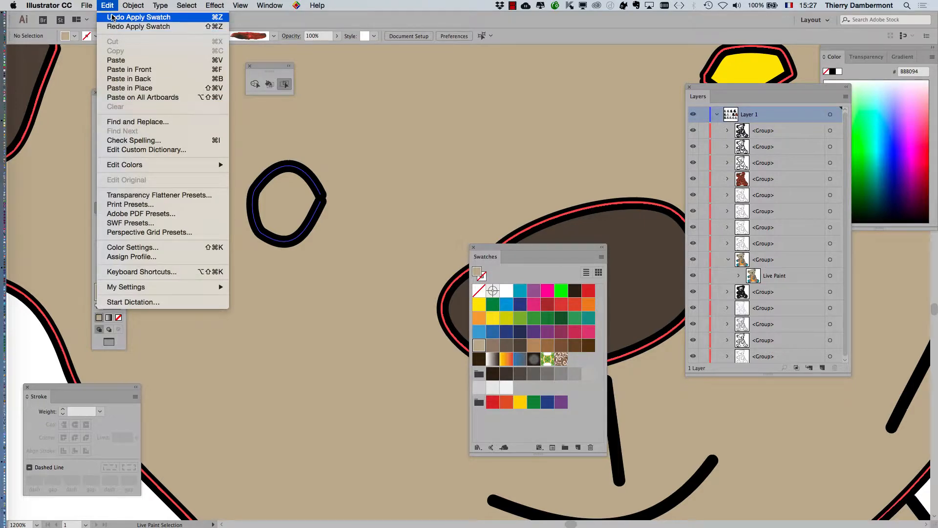
pyautogui.click(417, 246)
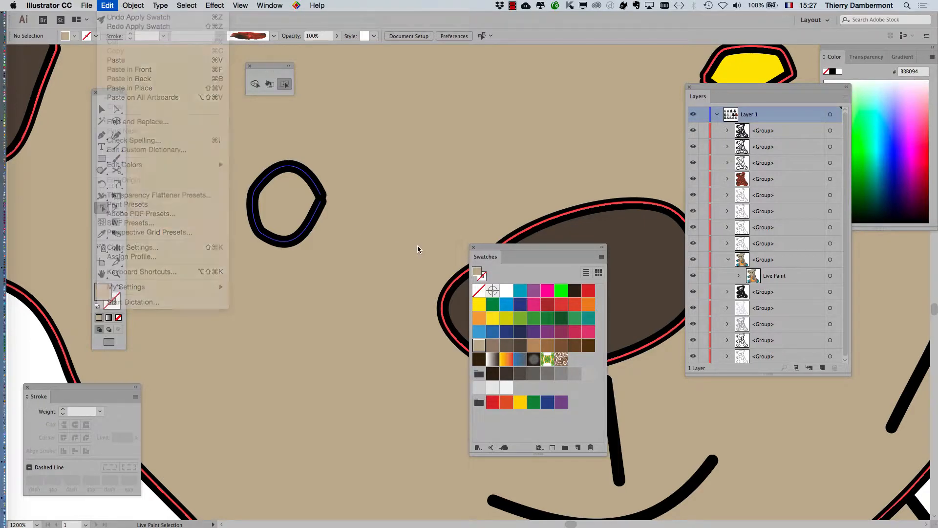
pyautogui.scroll(-5, 418, 245)
pyautogui.press('space')
pyautogui.moveTo(422, 242)
pyautogui.mouseDown()
pyautogui.moveTo(190, 141)
pyautogui.moveTo(150, 110)
pyautogui.mouseUp()
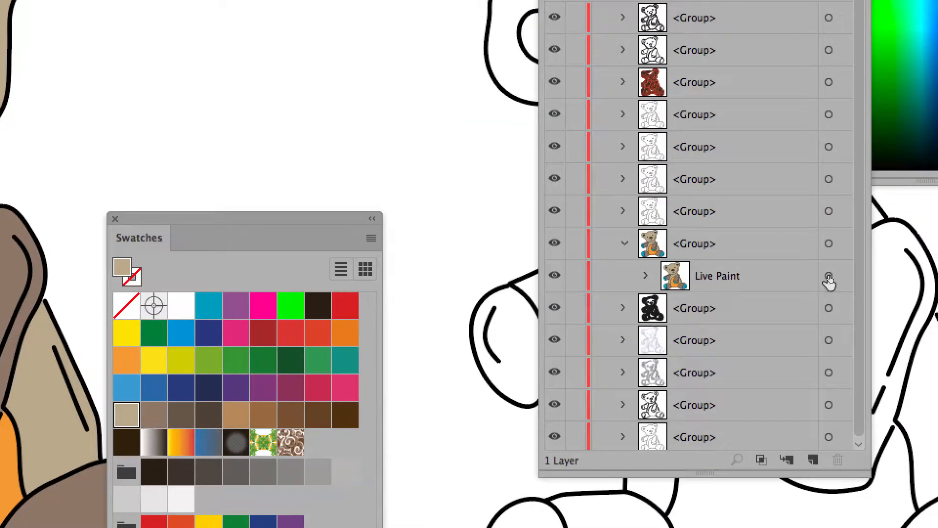
# Preview the gap options of the bear's Live Paint group with Small Gaps and Large Gaps, and cancel them
pyautogui.click(830, 275)
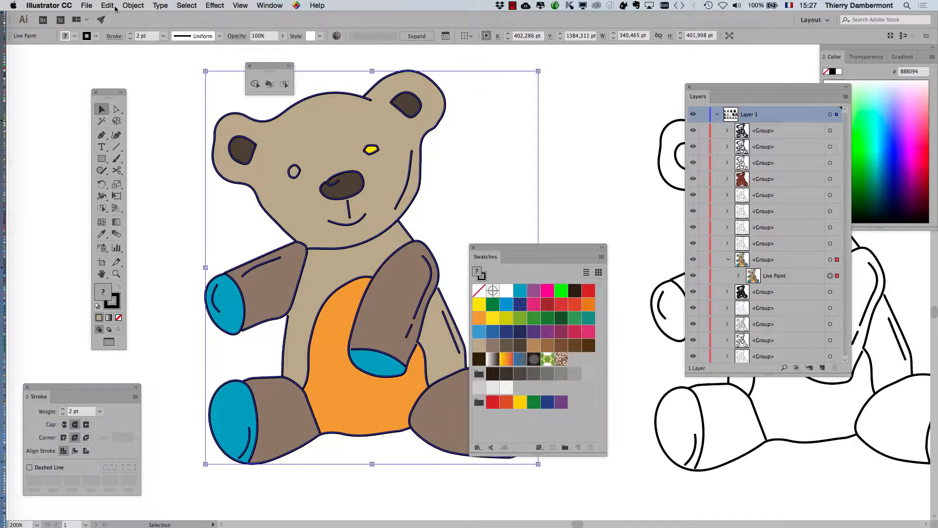
pyautogui.click(133, 6)
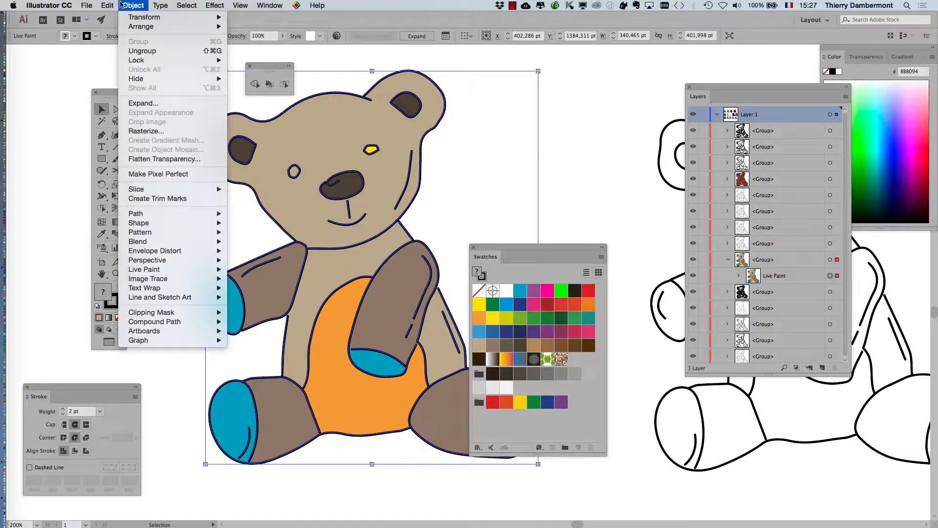
pyautogui.moveTo(177, 270)
pyautogui.click(275, 303)
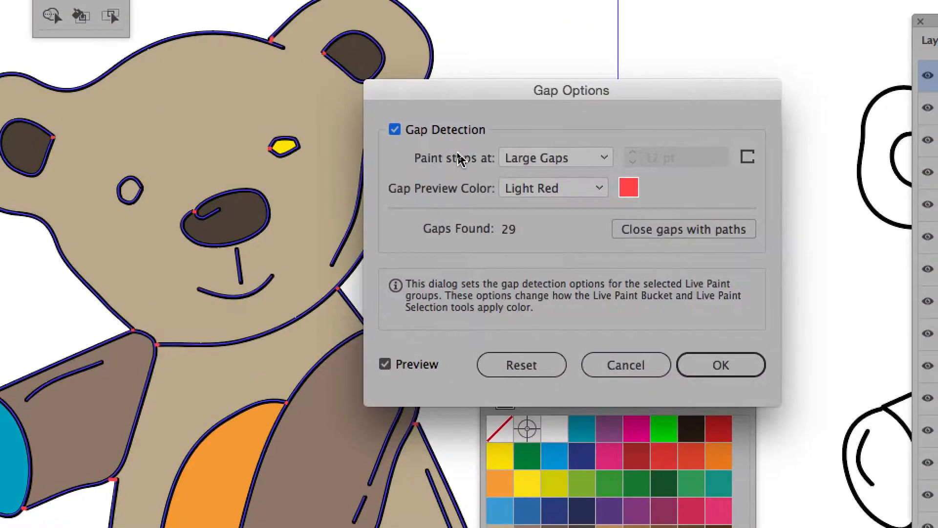
pyautogui.click(489, 155)
pyautogui.click(508, 159)
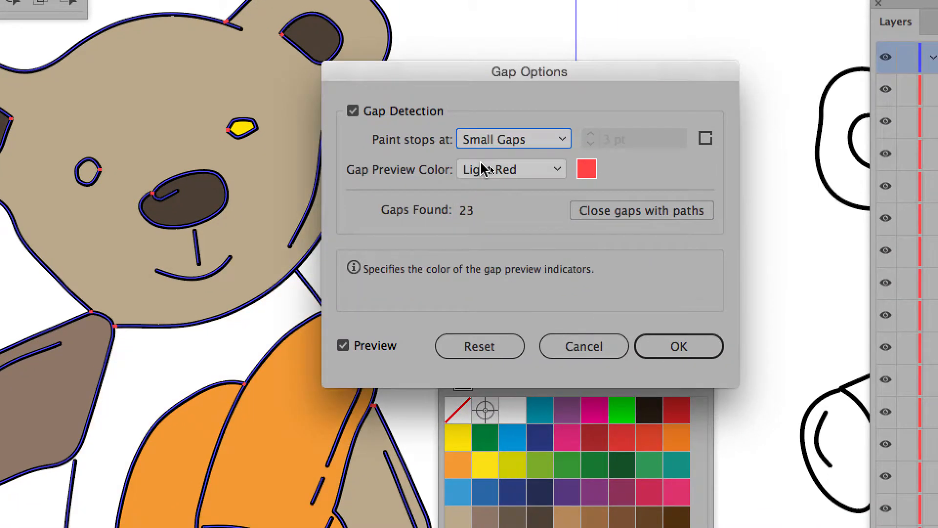
pyautogui.click(489, 139)
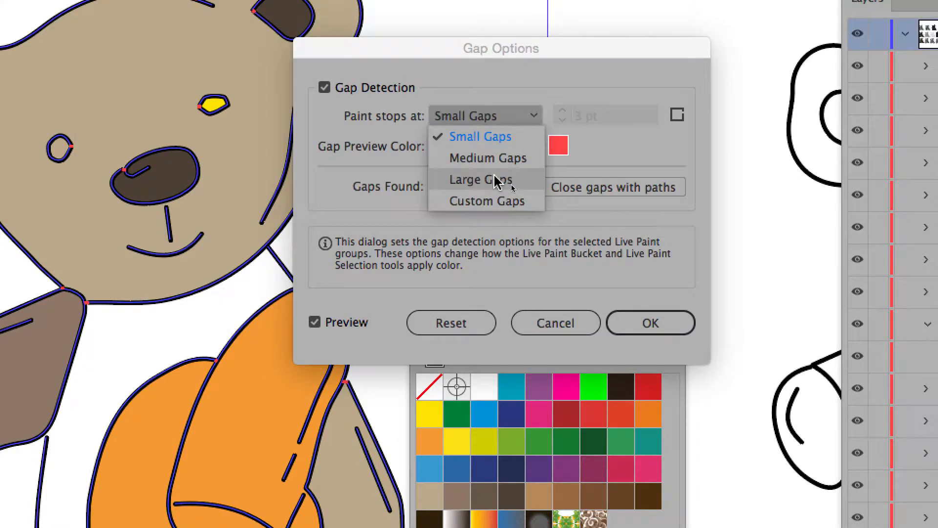
pyautogui.click(496, 180)
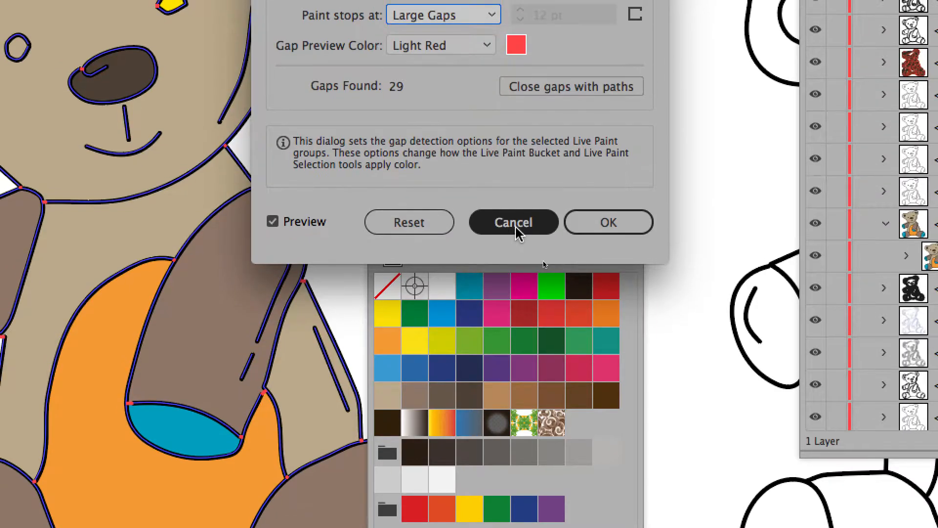
pyautogui.click(516, 226)
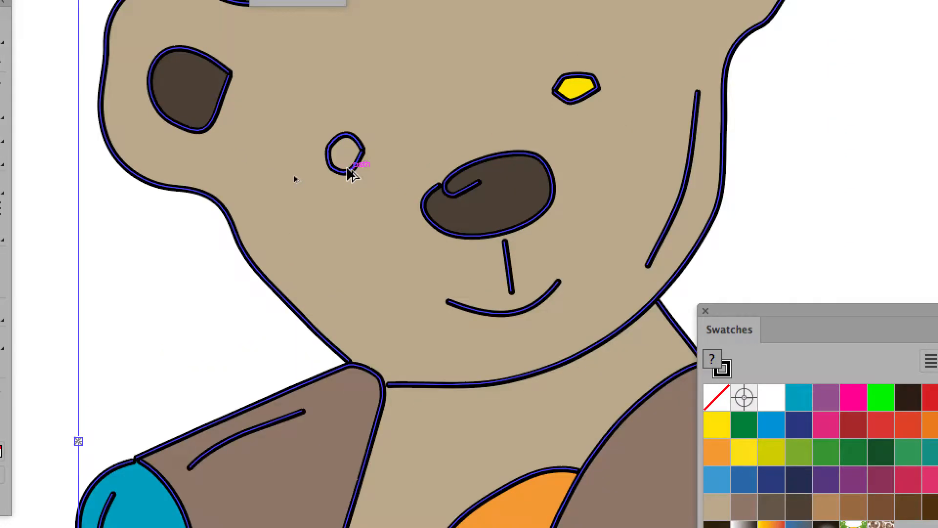
# Inspect the anchor points of the left eye's outline with Direct Selection, and deselect the outline
pyautogui.scroll(2, 349, 173)
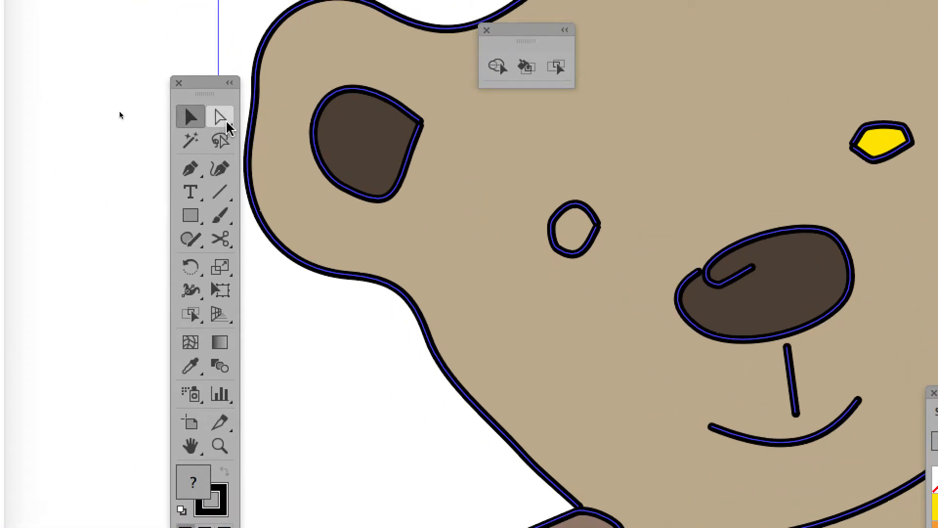
pyautogui.click(127, 78)
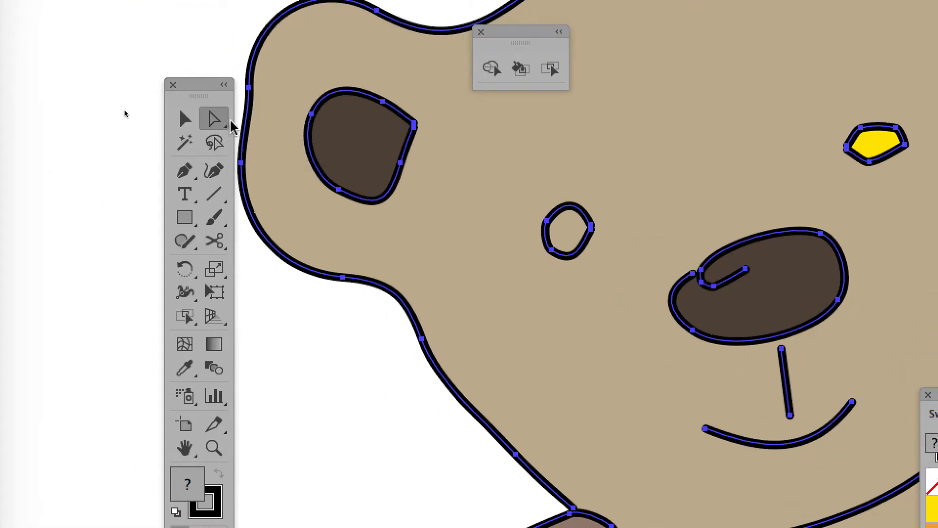
pyautogui.click(251, 30)
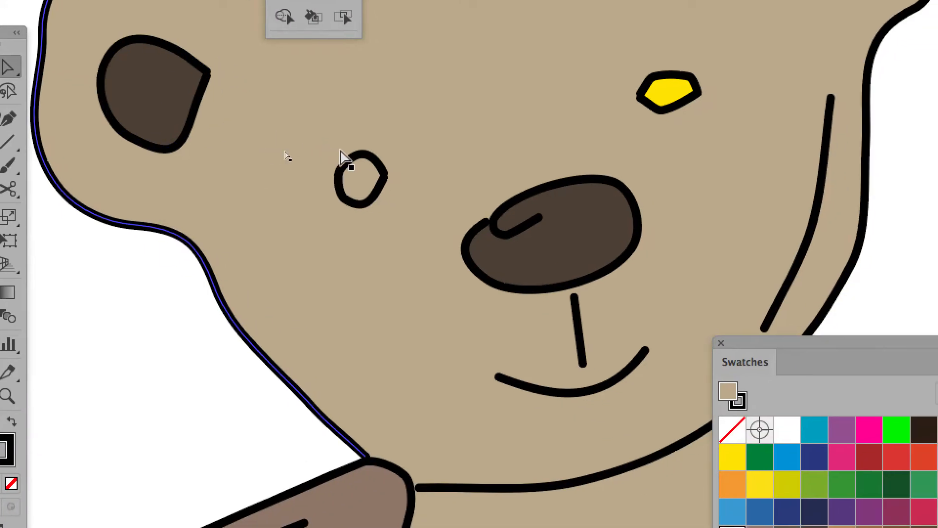
pyautogui.click(552, 269)
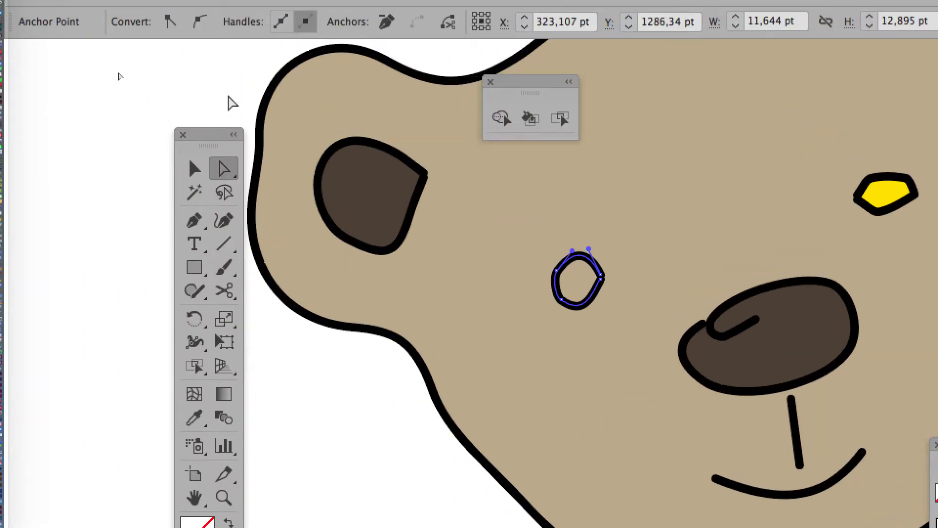
pyautogui.click(205, 50)
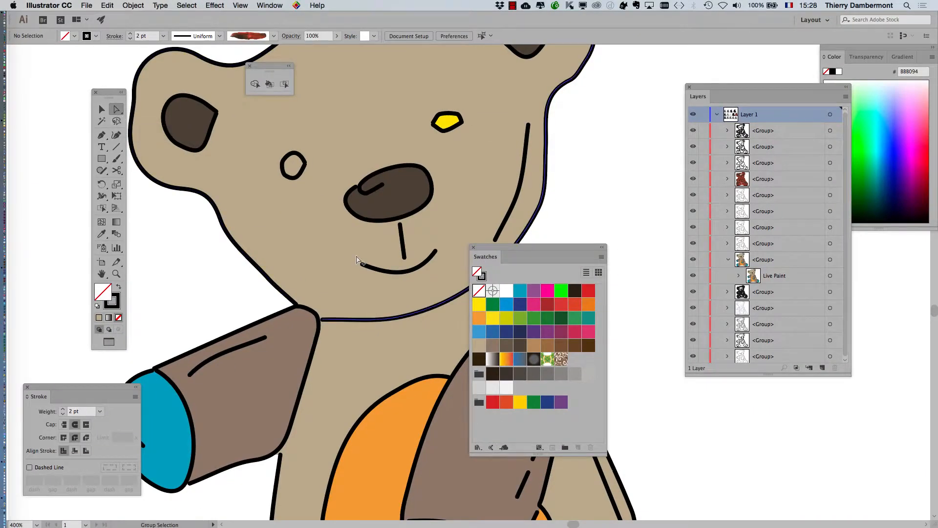
# Move the swatches and the floating Live Paint tools clear of the coloured bear
pyautogui.scroll(-3, 361, 260)
pyautogui.moveTo(359, 260); pyautogui.dragTo(303, 226)
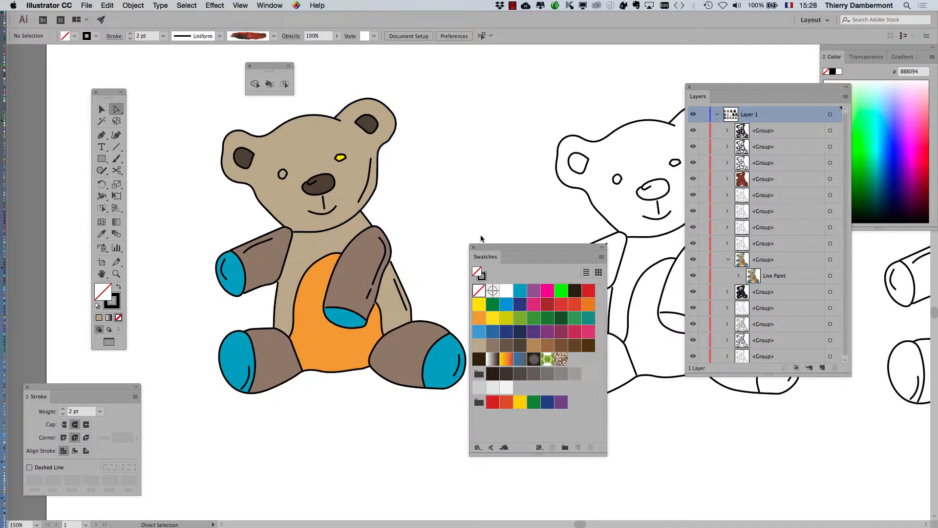
pyautogui.moveTo(494, 248); pyautogui.dragTo(534, 248)
pyautogui.scroll(2, 317, 245)
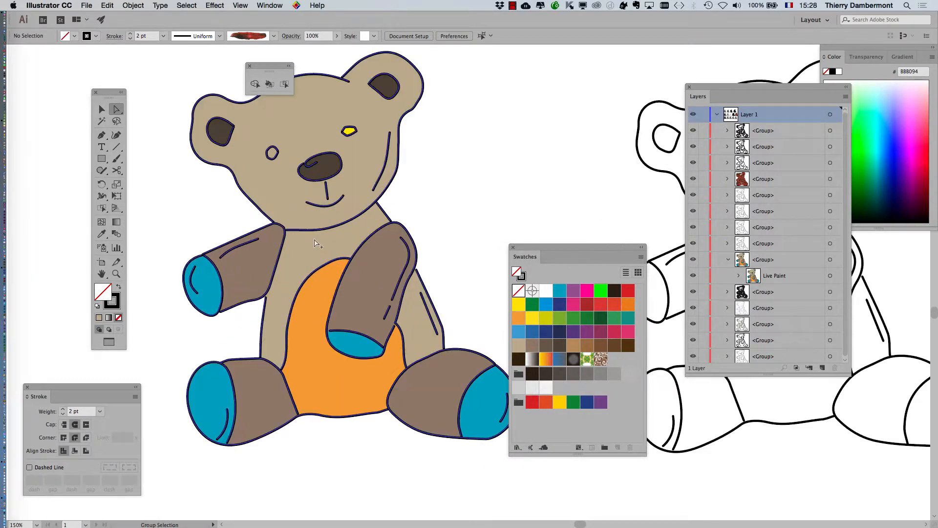
pyautogui.moveTo(307, 194); pyautogui.dragTo(325, 256)
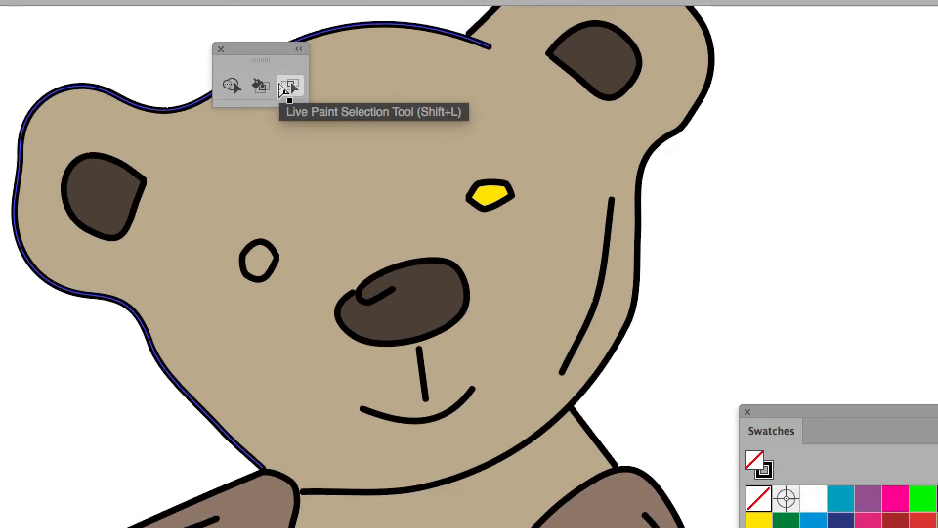
pyautogui.click(284, 84)
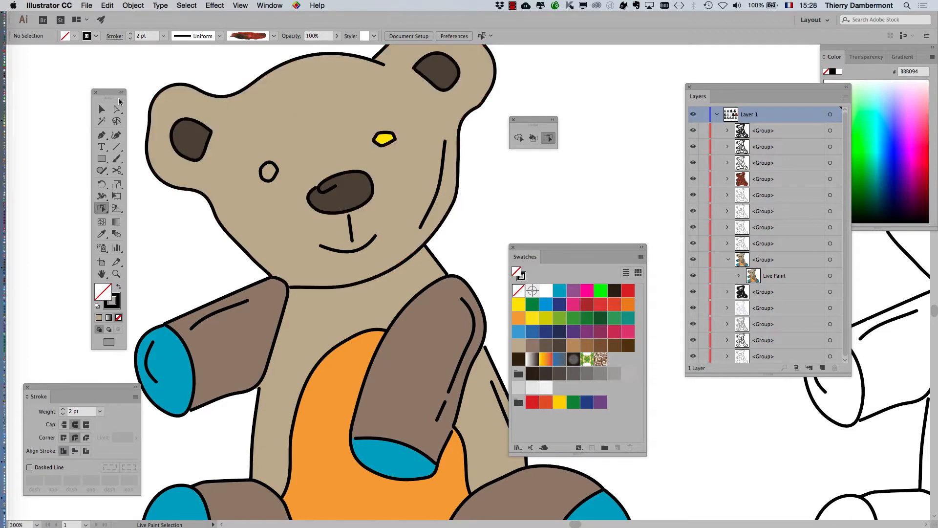
pyautogui.scroll(-1, 370, 276)
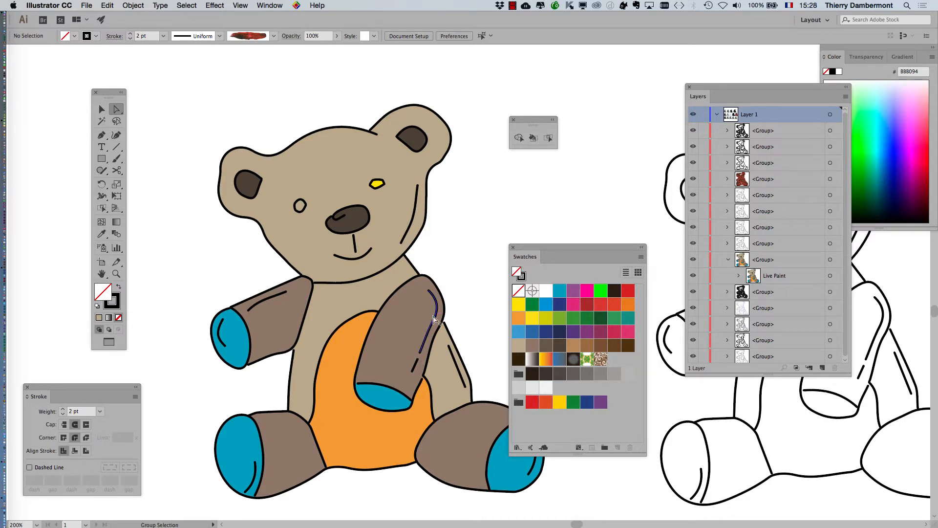
pyautogui.scroll(-1, 434, 320)
pyautogui.moveTo(347, 300); pyautogui.dragTo(267, 226)
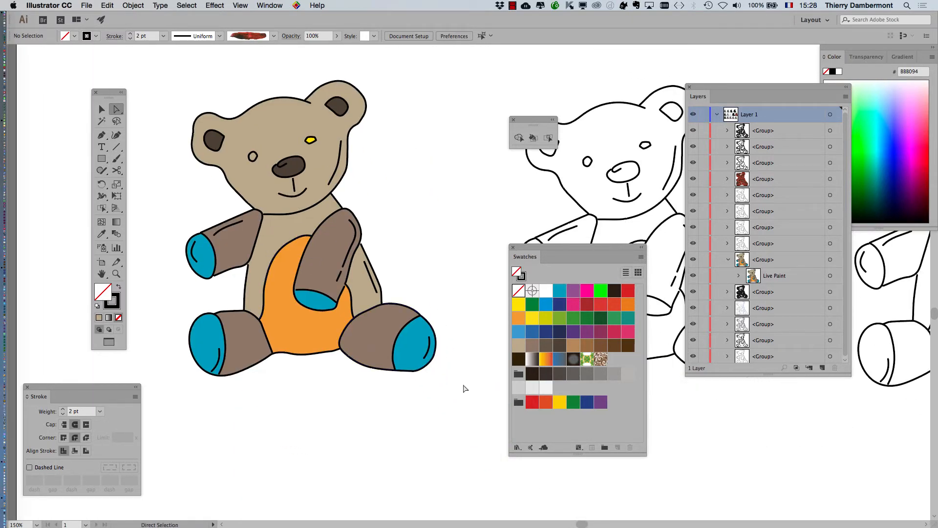
# Save the drawing with Save As in Adobe Illustrator (ai) format in the GRAPH VECT 1 folder
pyautogui.click(87, 5)
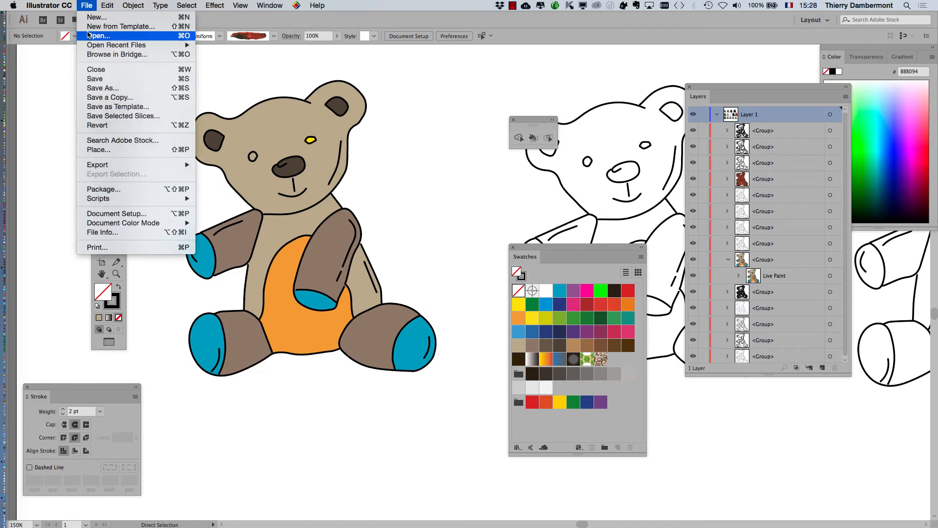
pyautogui.click(100, 91)
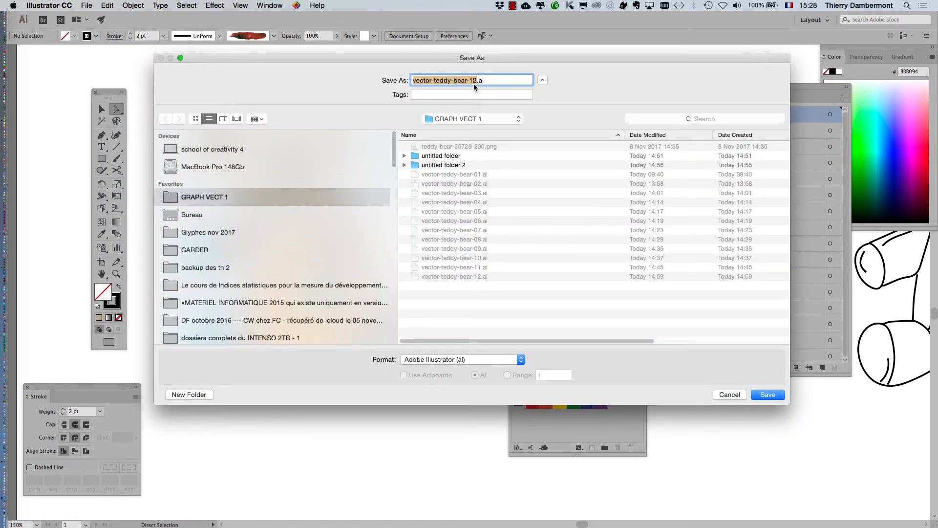
pyautogui.press('Return')
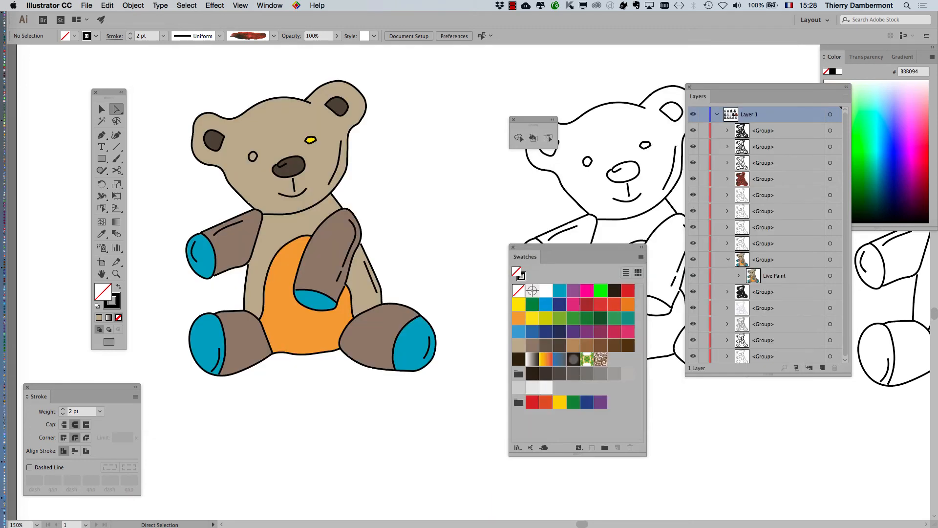